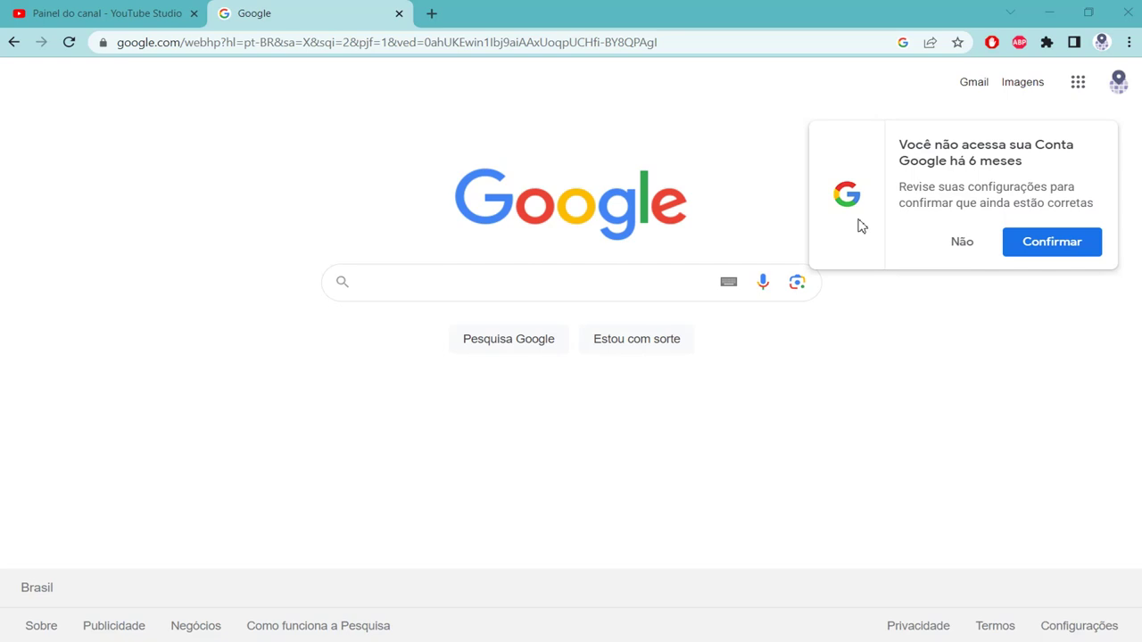
Search Google for 'sketchup viewer' using the autocomplete suggestion and scan the results.
click(505, 285)
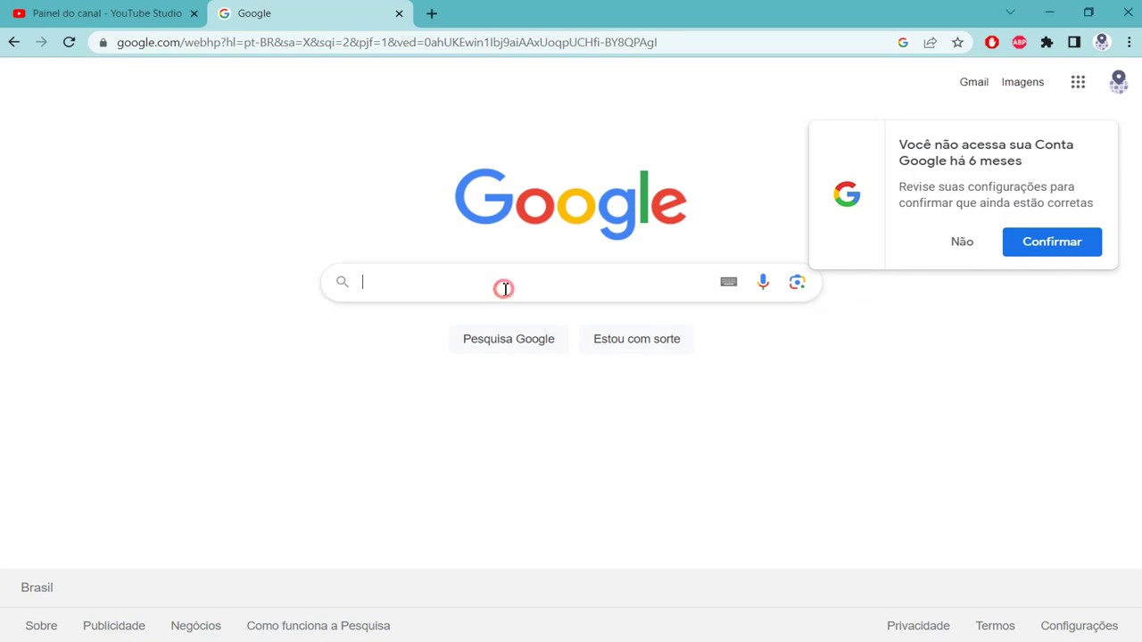
text(sk)
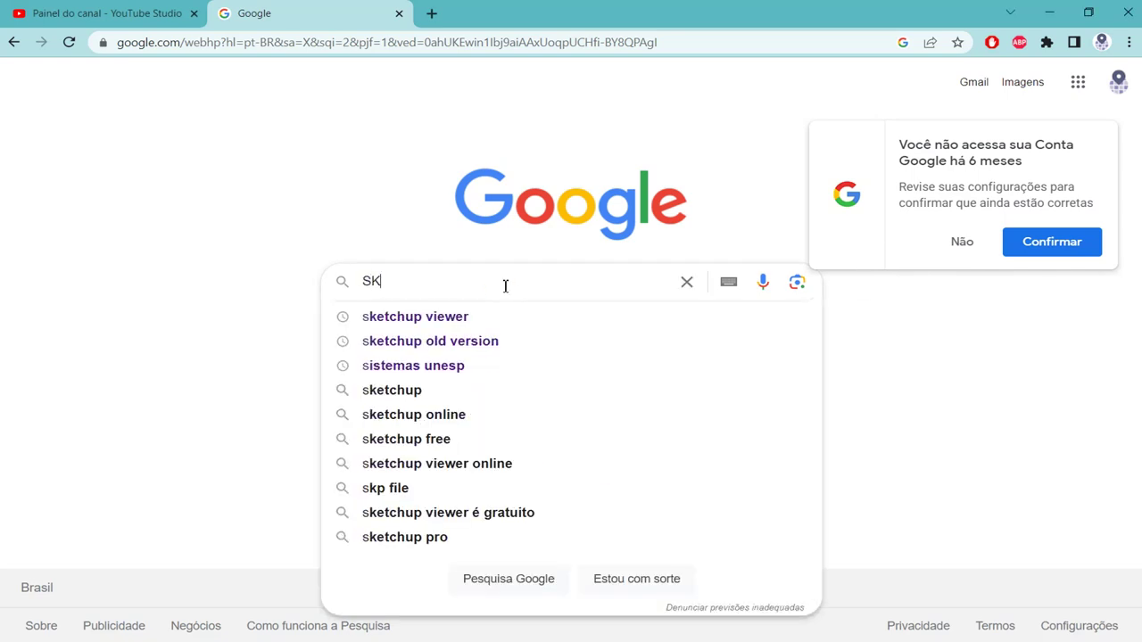
key(Down)
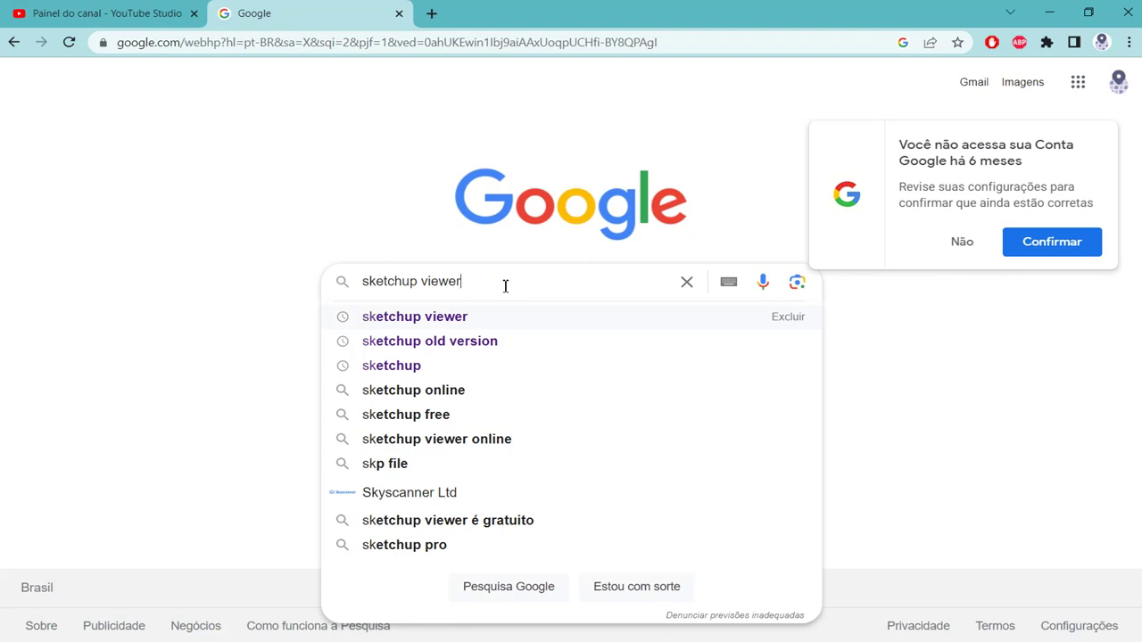
key(Return)
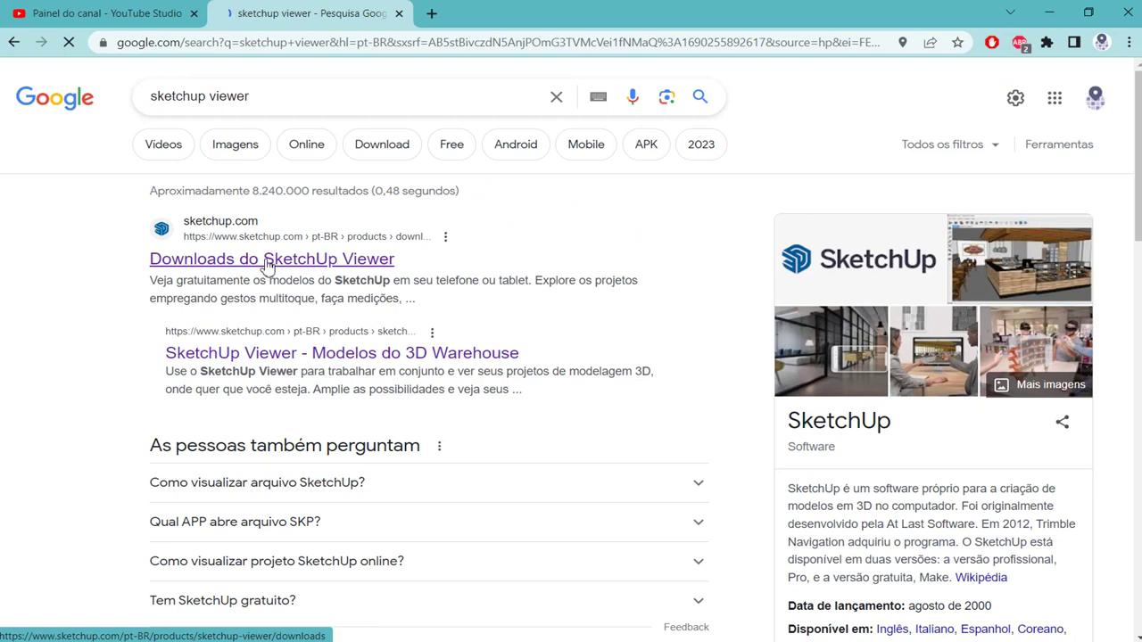
scroll(365, 295, down, 3)
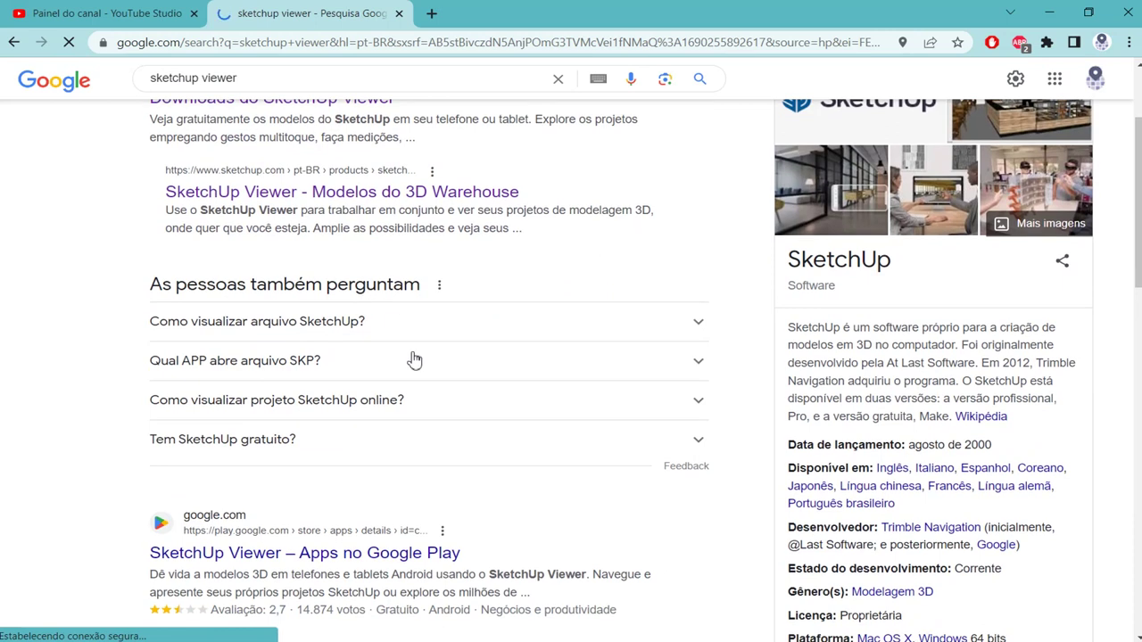
scroll(217, 247, up, 3)
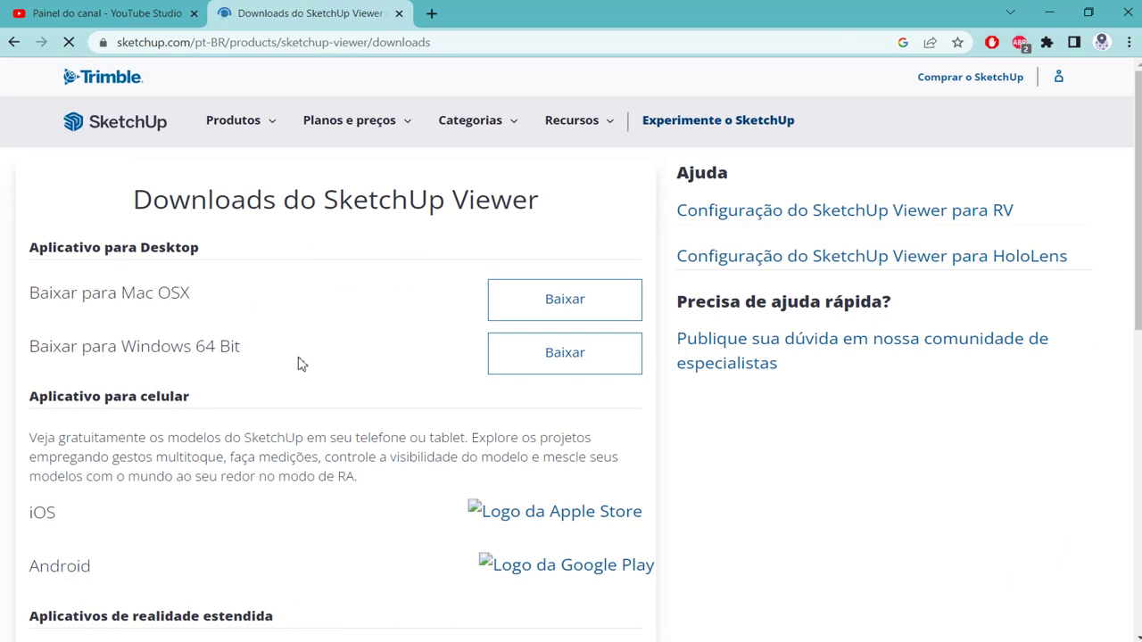
Download the SketchUp Viewer installer for Windows 64 Bit.
click(541, 370)
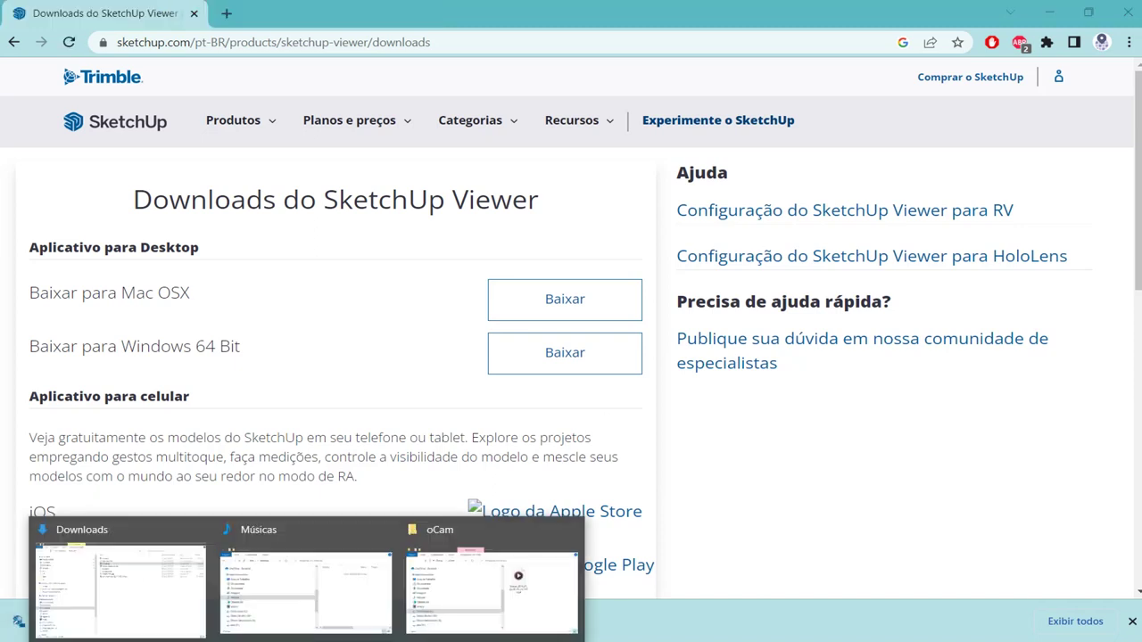
Run SketchUpViewer-2021-1-332-116.exe from Downloads to install SketchUp Viewer 2021, then minimize Explorer.
click(167, 554)
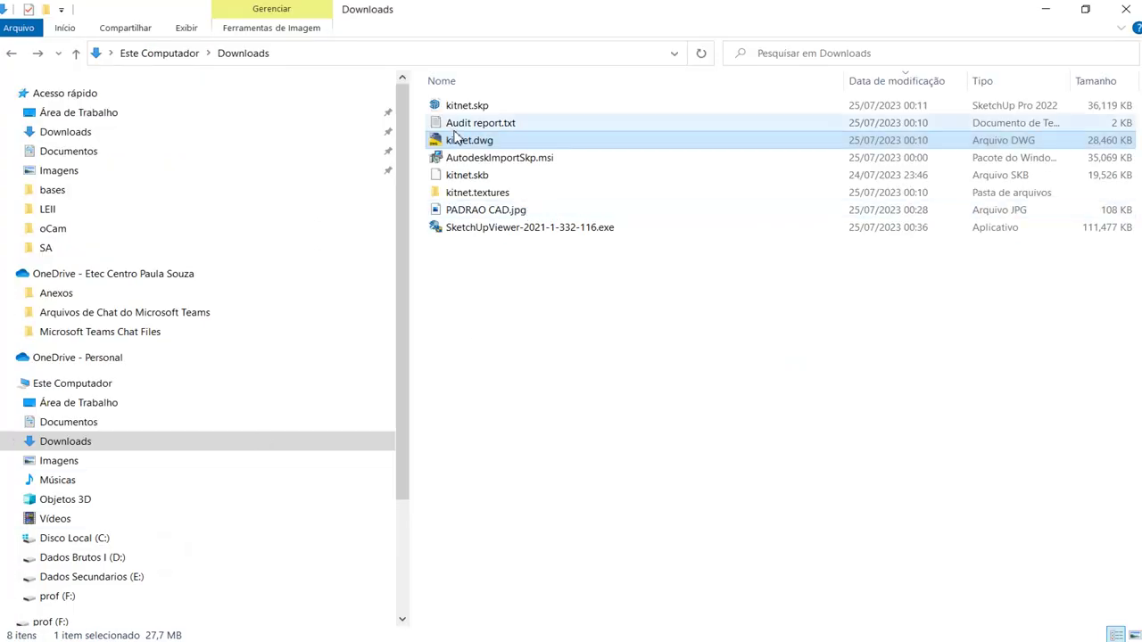
double_click(498, 228)
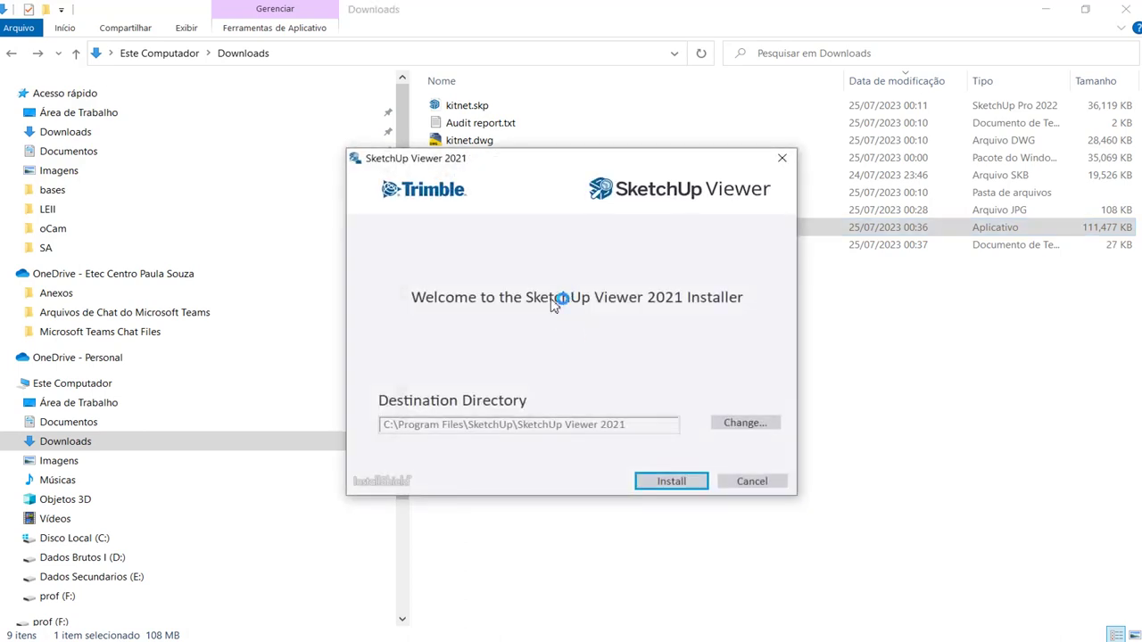
click(671, 485)
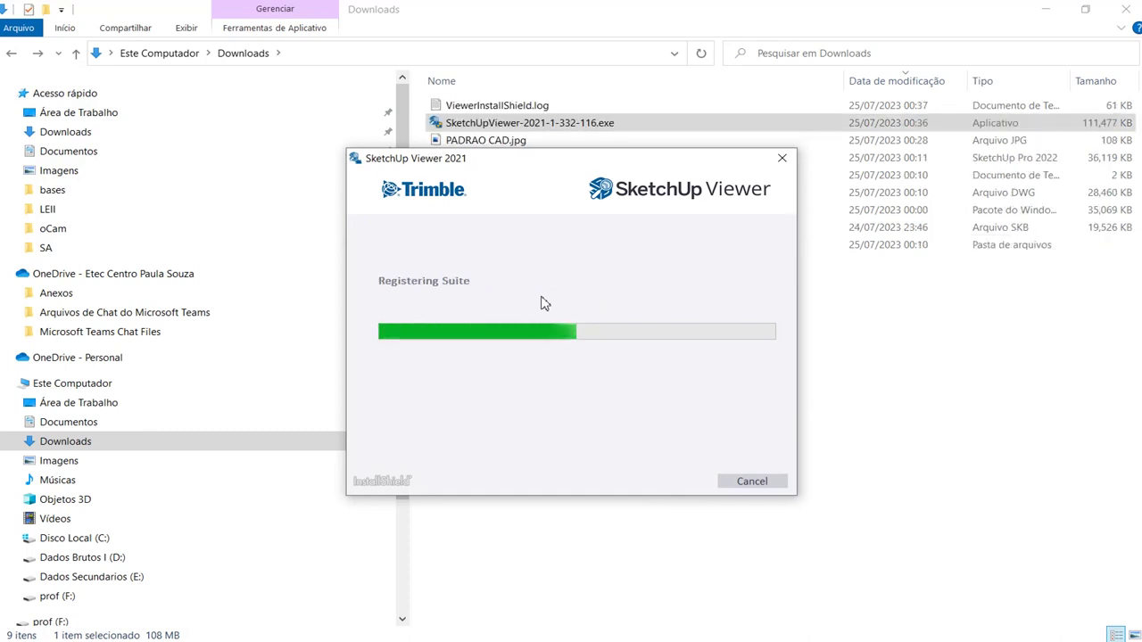
click(749, 481)
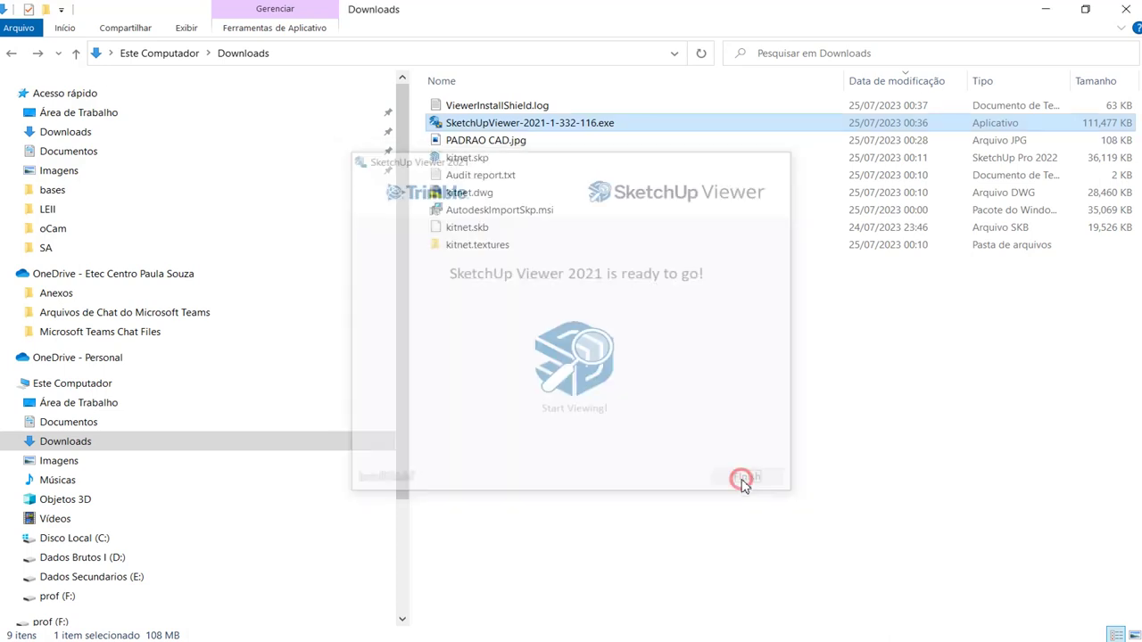
click(1052, 11)
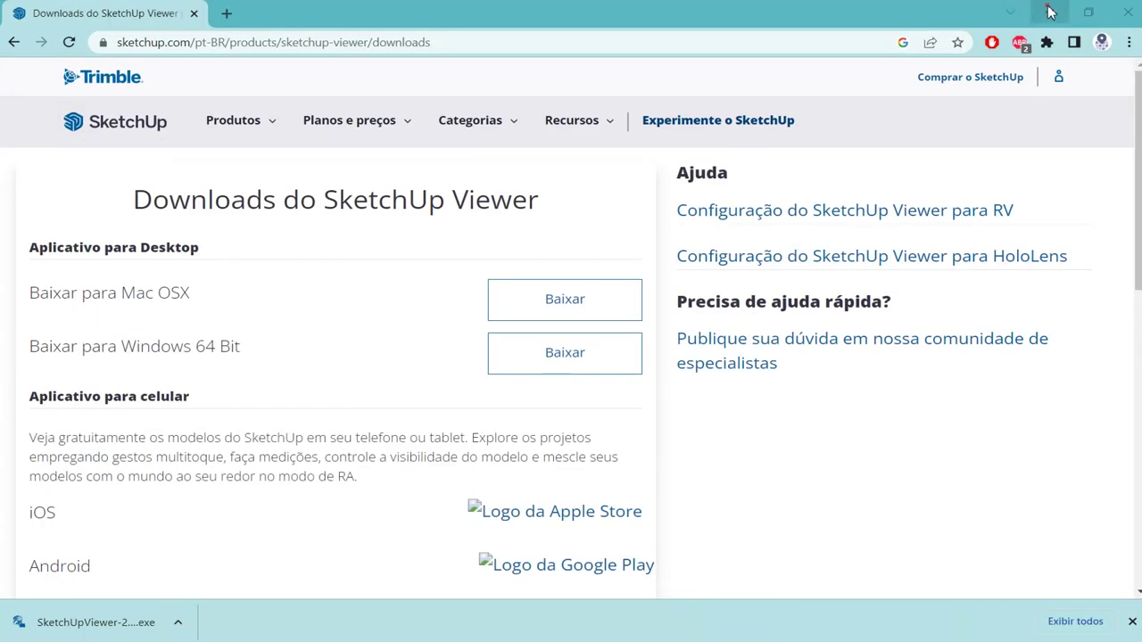
Minimize Chrome and close the oCam and Músicas folder windows.
click(1010, 13)
click(997, 235)
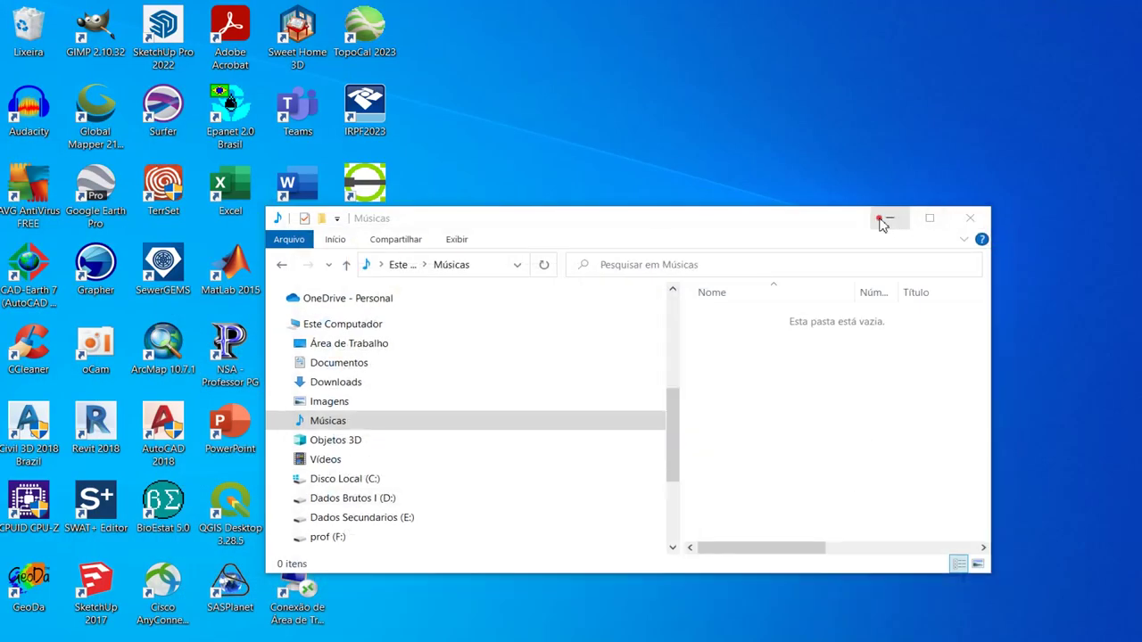
click(883, 217)
click(397, 502)
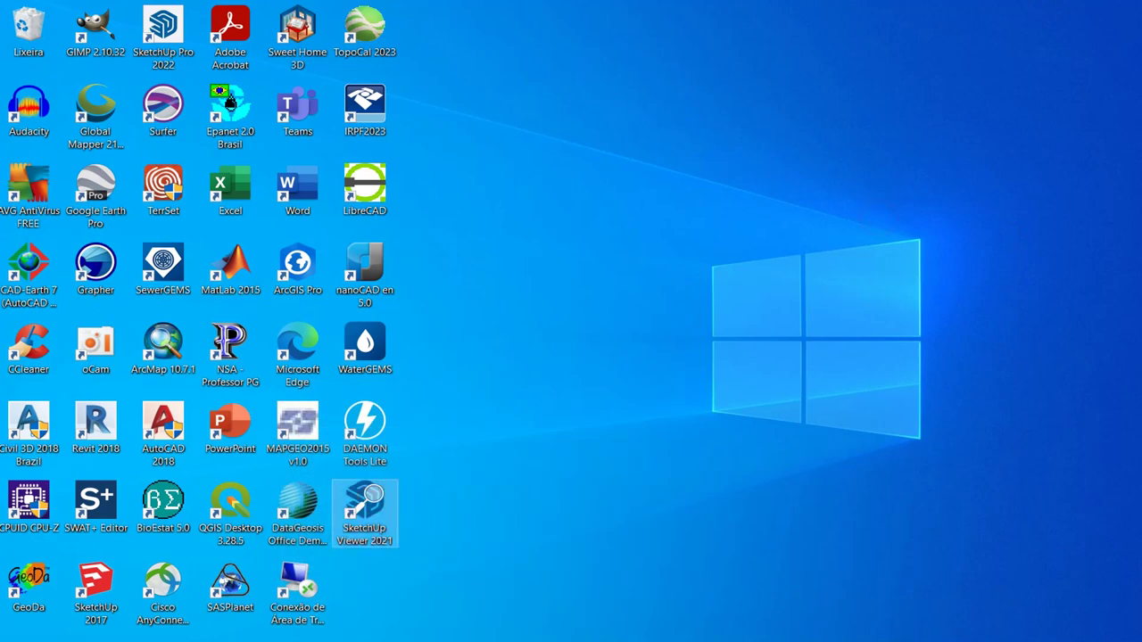
Launch SketchUp Viewer 2021 via a Start search for 'SKETC' and accept the licence agreement.
click(18, 635)
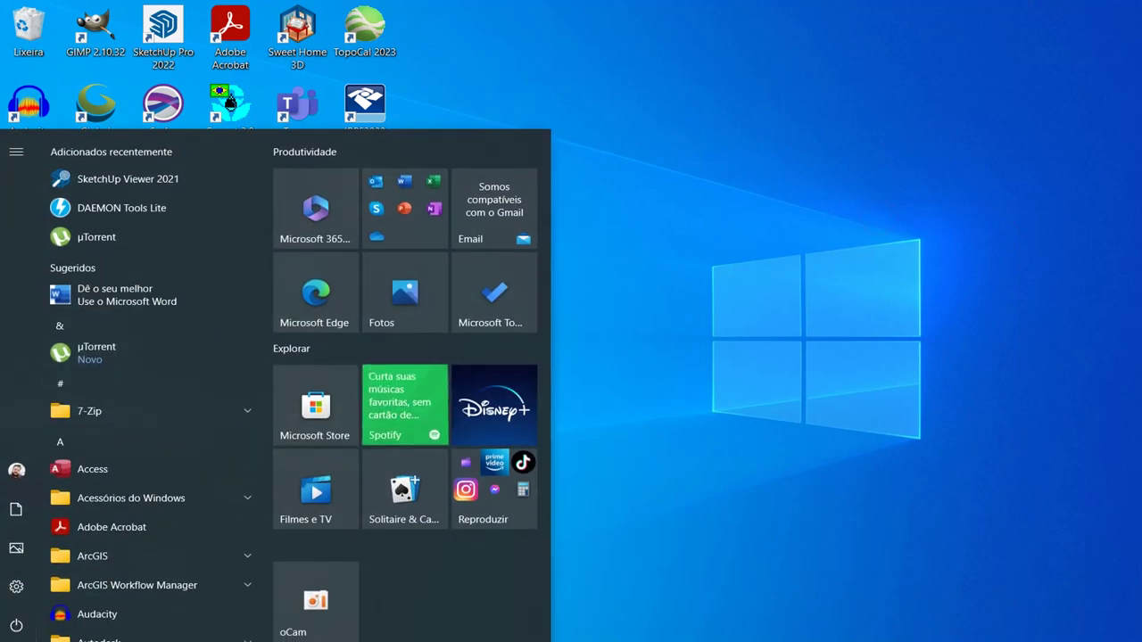
text(SKETC)
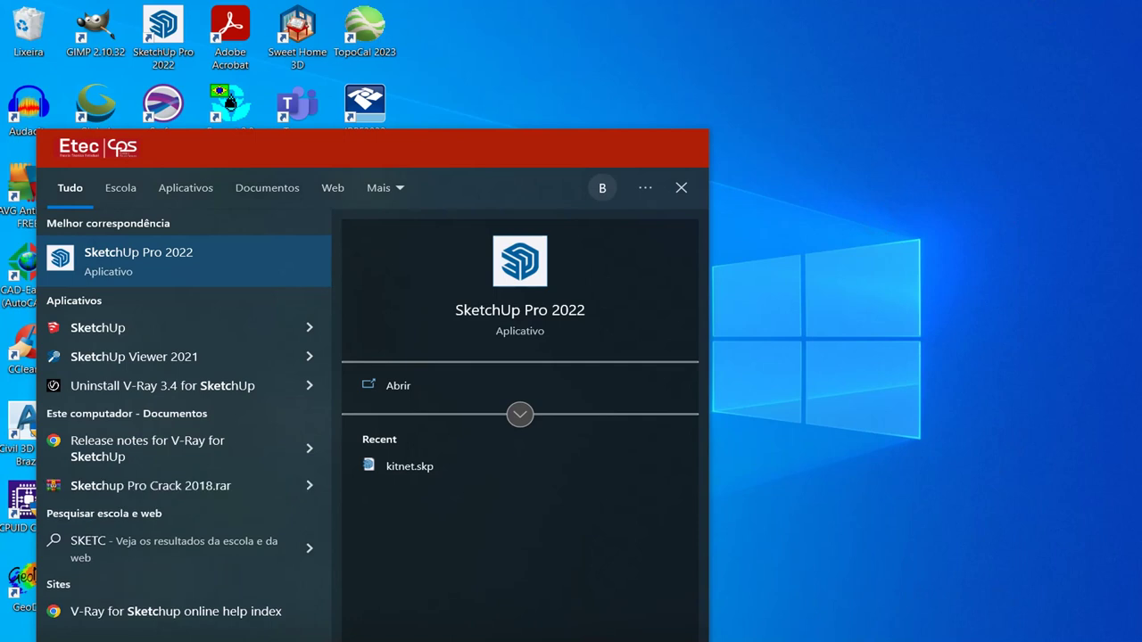
click(176, 361)
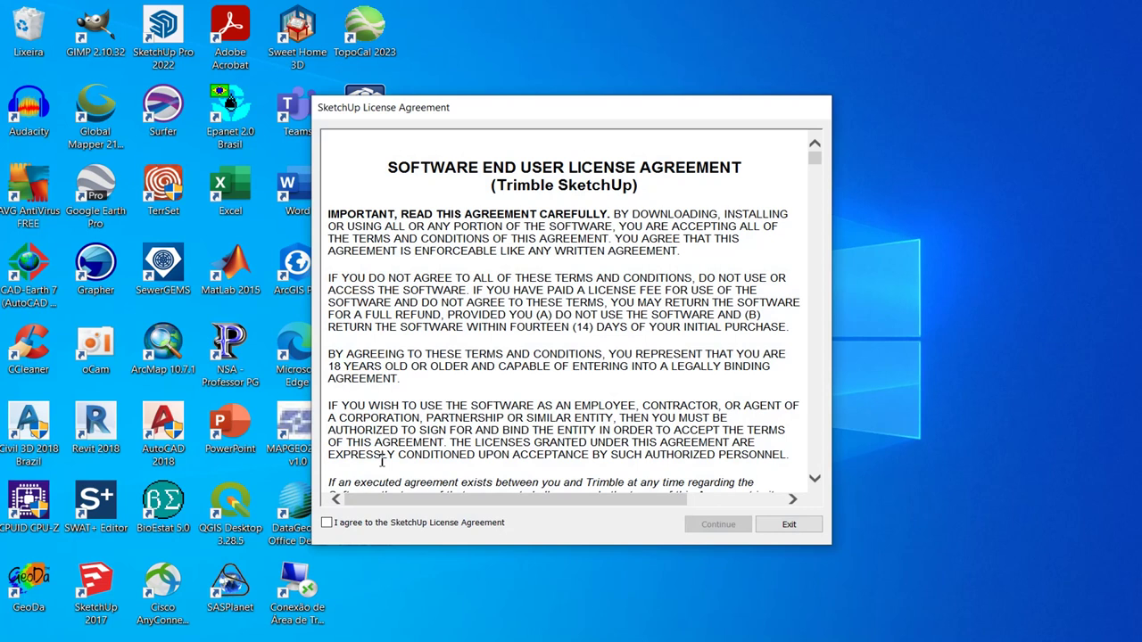
click(360, 522)
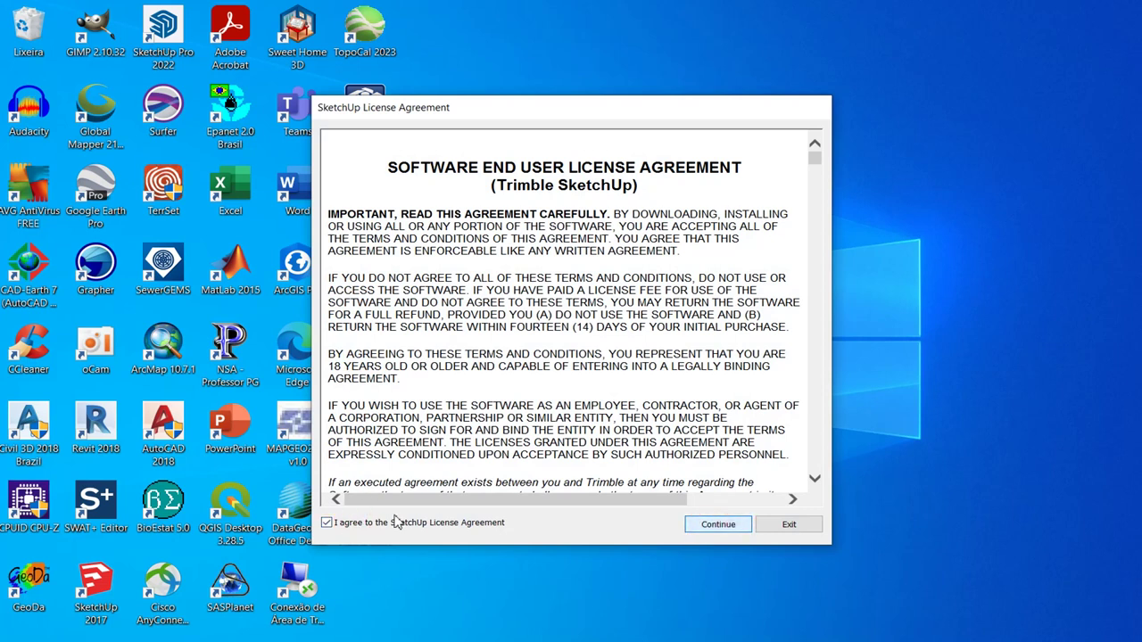
click(704, 528)
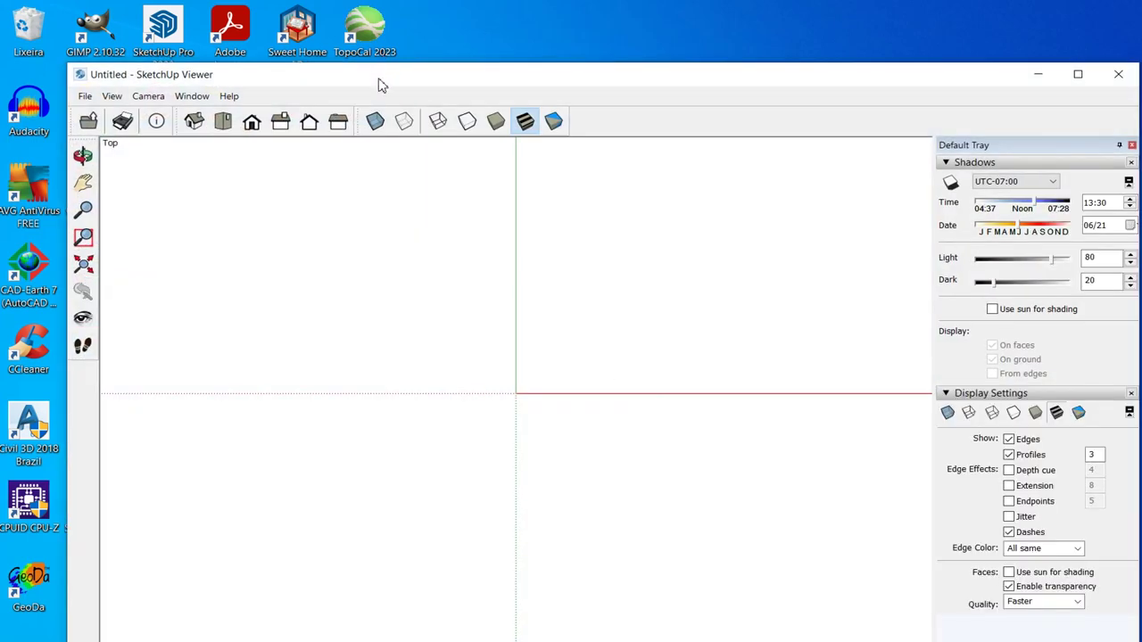
Maximize the SketchUp Viewer window and orbit the empty scene.
drag(378, 85, 328, 72)
double_click(327, 69)
mouse_move(374, 288)
mouse_down()
mouse_move(349, 253)
mouse_move(398, 285)
mouse_move(527, 101)
mouse_move(504, 198)
mouse_move(499, 158)
mouse_move(512, 224)
mouse_move(525, 229)
mouse_move(513, 280)
mouse_move(523, 242)
mouse_move(491, 288)
mouse_move(464, 268)
mouse_up()
Open kitnet.skp from the Downloads folder as a SketchUp model.
click(13, 27)
click(41, 45)
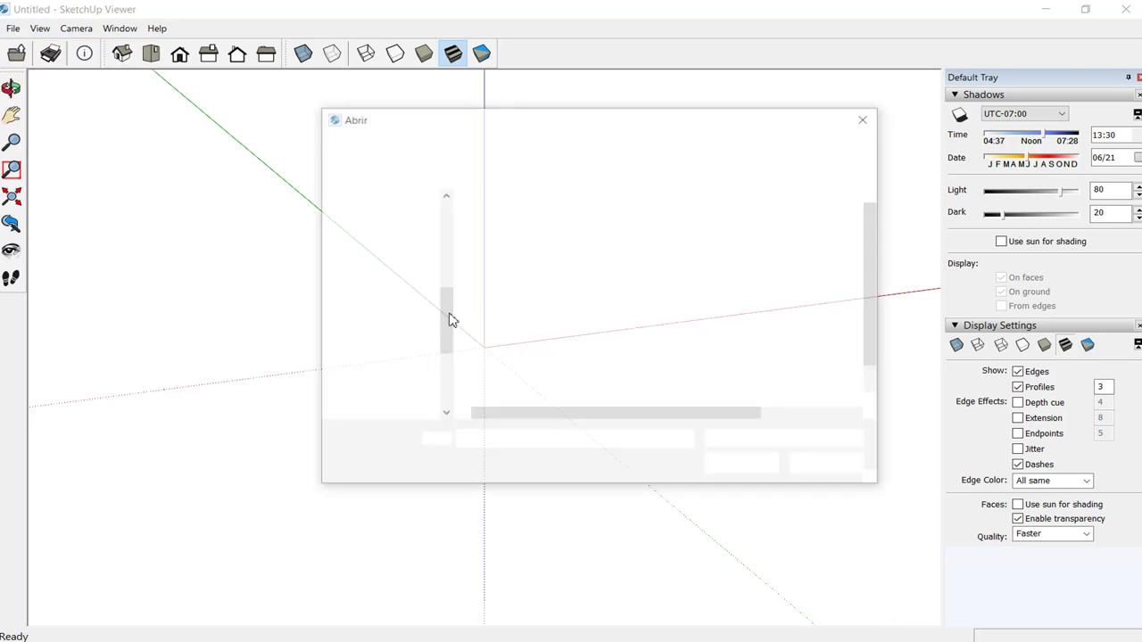
click(723, 441)
click(722, 441)
click(386, 264)
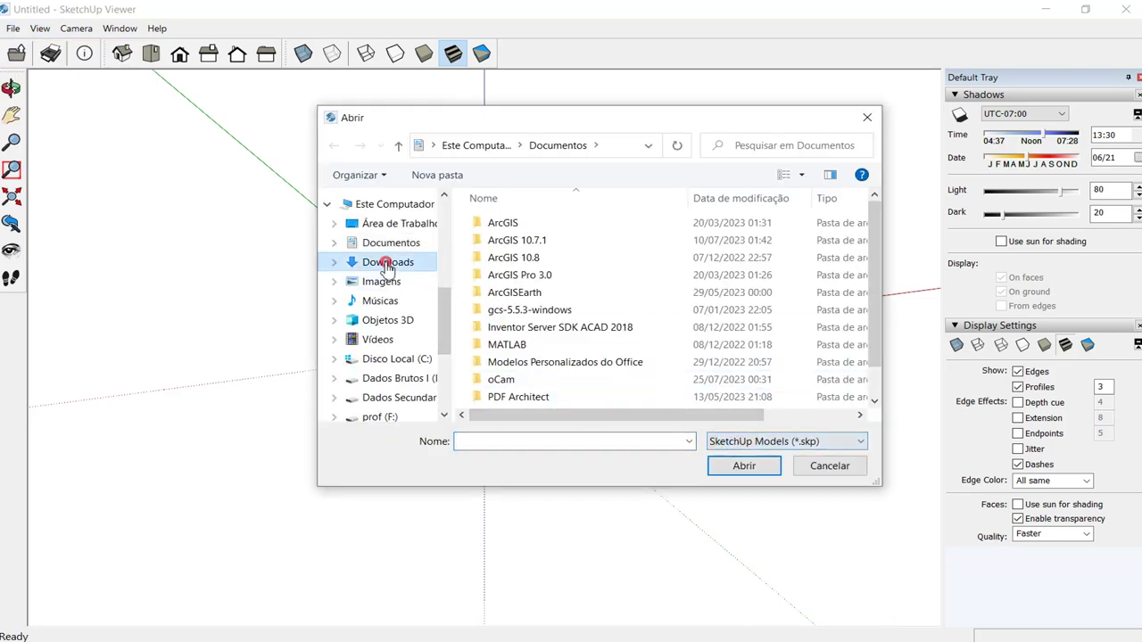
double_click(497, 245)
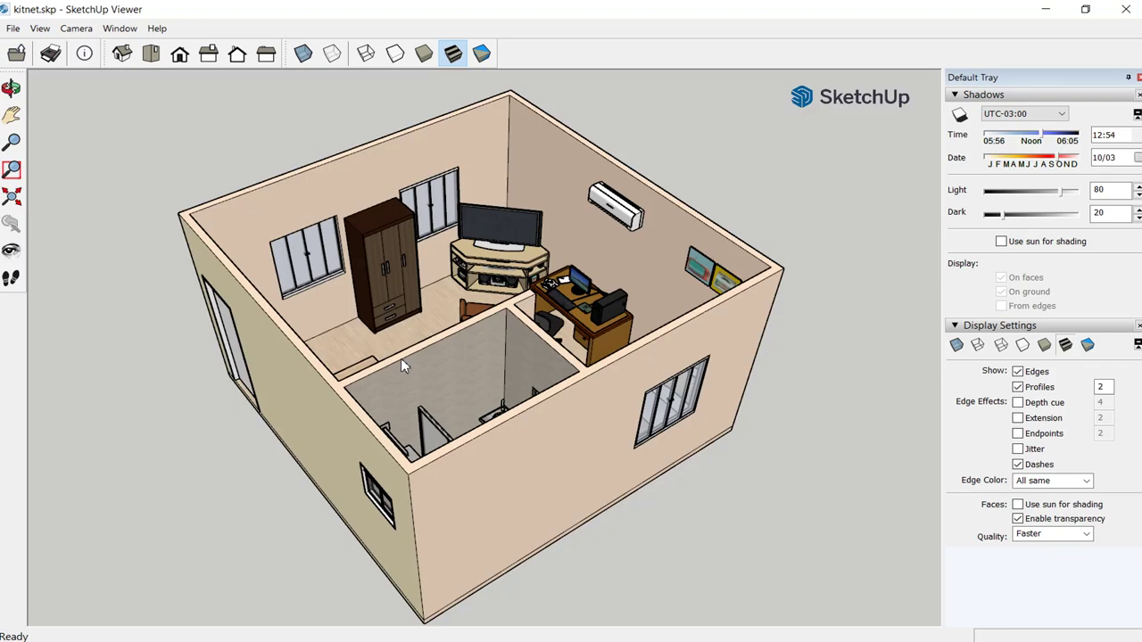
Orbit the kitnet room from a side-on angle to a high view into it.
middle_drag(480, 352, 502, 401)
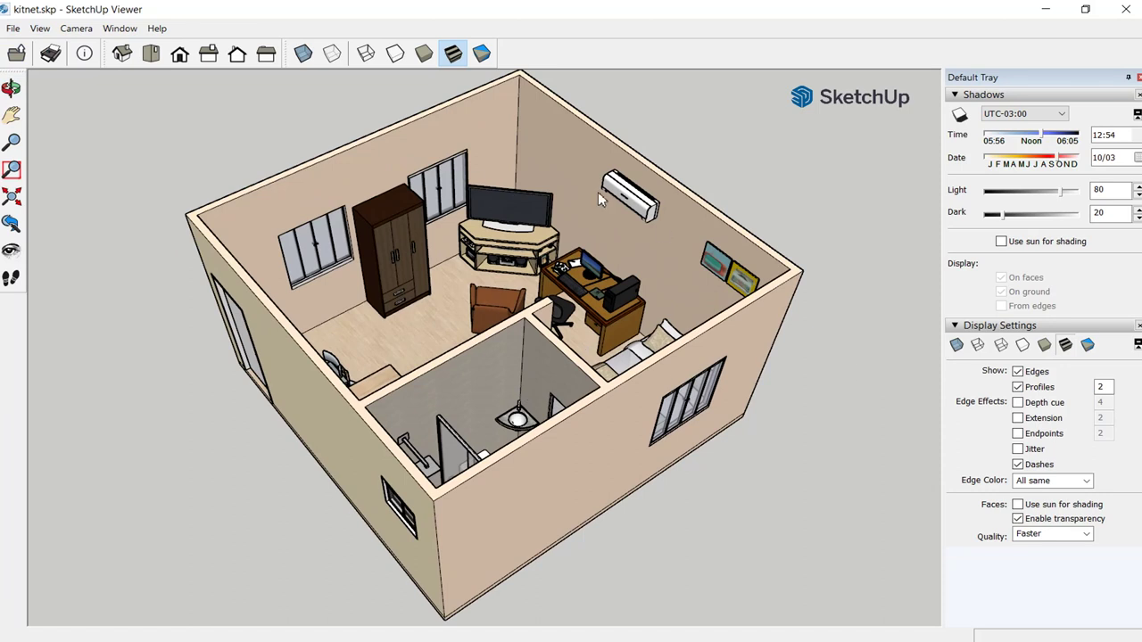
middle_drag(523, 298, 500, 214)
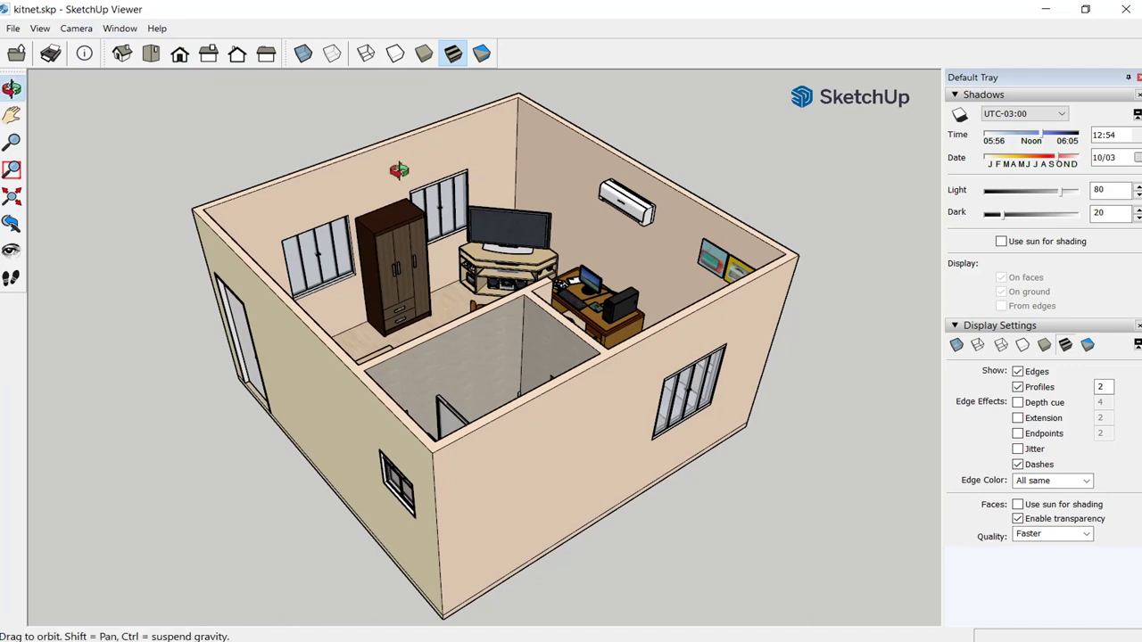
middle_drag(396, 169, 463, 90)
mouse_move(463, 90)
mouse_down()
mouse_move(368, 402)
mouse_move(377, 291)
mouse_move(283, 364)
mouse_move(453, 271)
mouse_move(280, 316)
mouse_move(351, 312)
mouse_move(400, 212)
mouse_move(324, 291)
mouse_move(281, 311)
mouse_move(493, 283)
mouse_up()
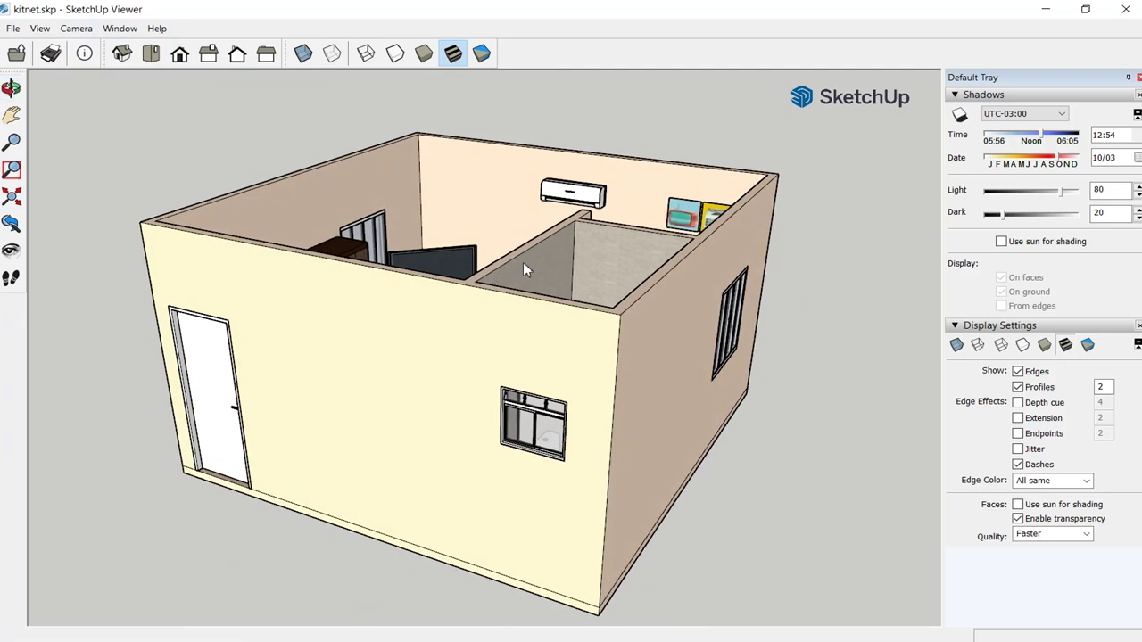
Zoom in and out and orbit the house to reveal the furniture inside.
scroll(524, 268, up, 2)
scroll(527, 263, up, 2)
scroll(518, 267, up, 2)
scroll(508, 271, up, 2)
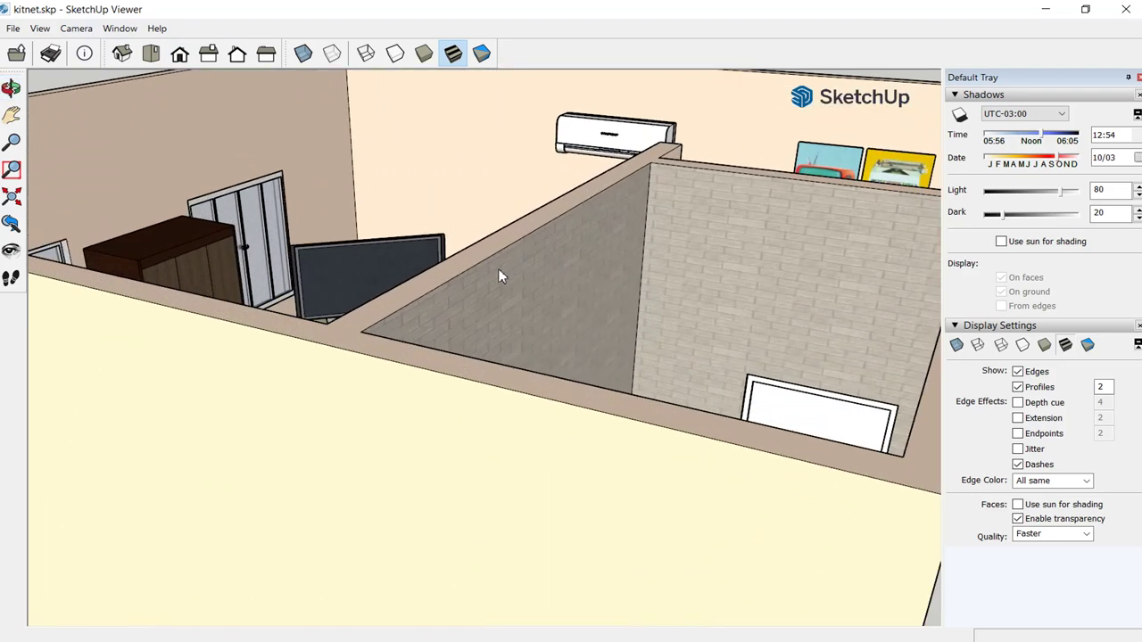
scroll(497, 270, down, 3)
scroll(496, 267, down, 2)
scroll(495, 267, down, 2)
scroll(494, 268, down, 2)
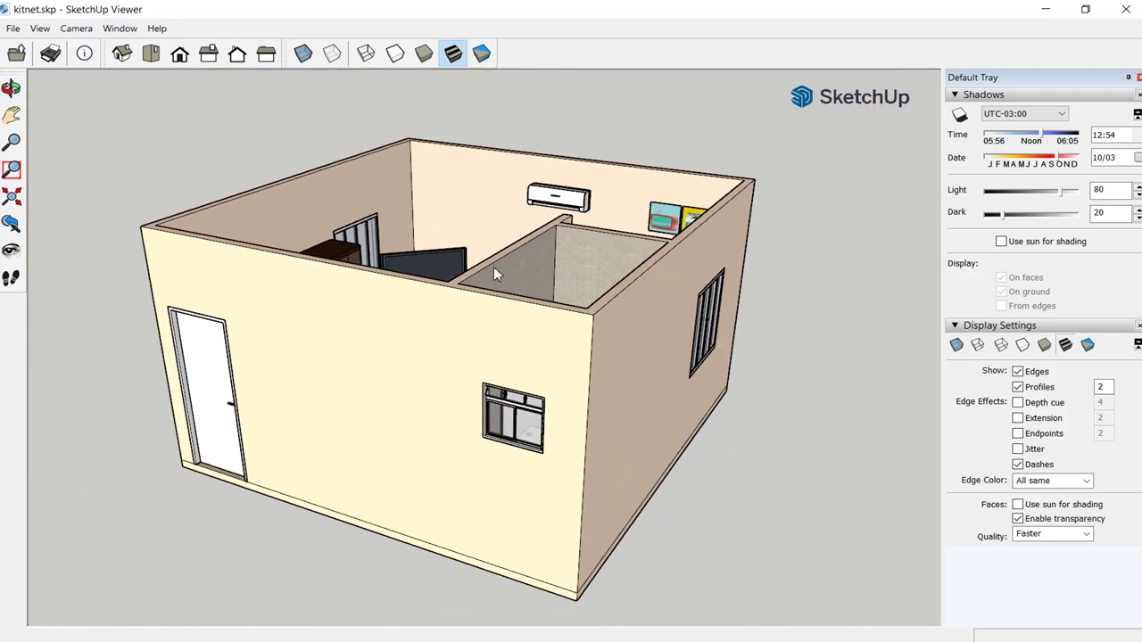
scroll(494, 268, down, 2)
scroll(460, 319, down, 1)
mouse_move(459, 325)
middle_down()
mouse_move(322, 416)
mouse_move(423, 349)
middle_up()
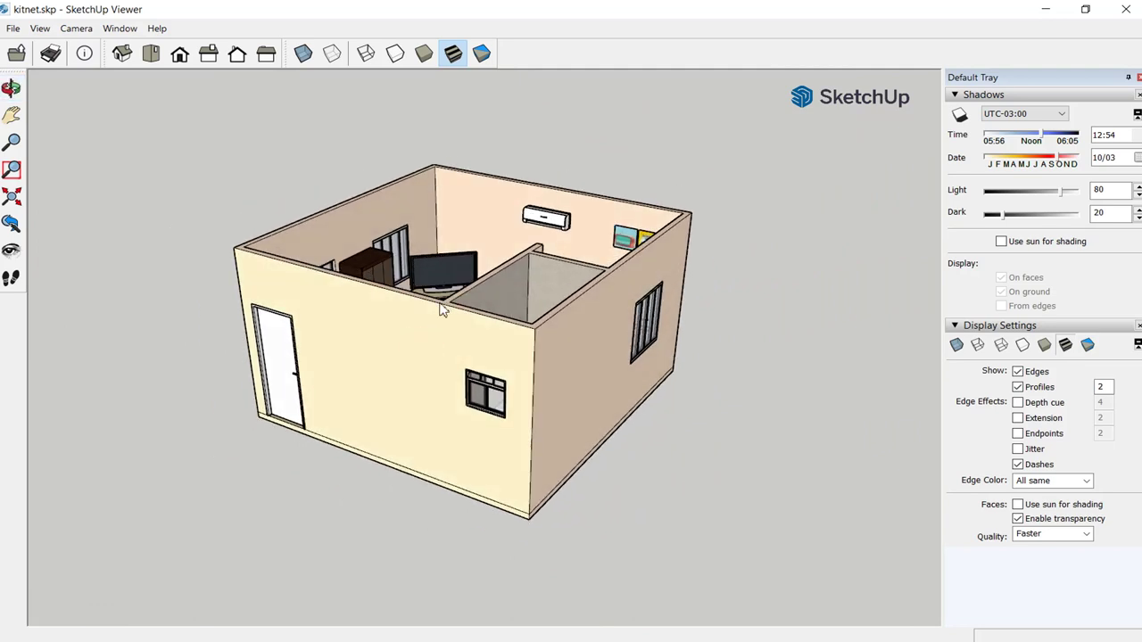
mouse_move(425, 300)
middle_down()
mouse_move(339, 464)
mouse_move(423, 359)
middle_up()
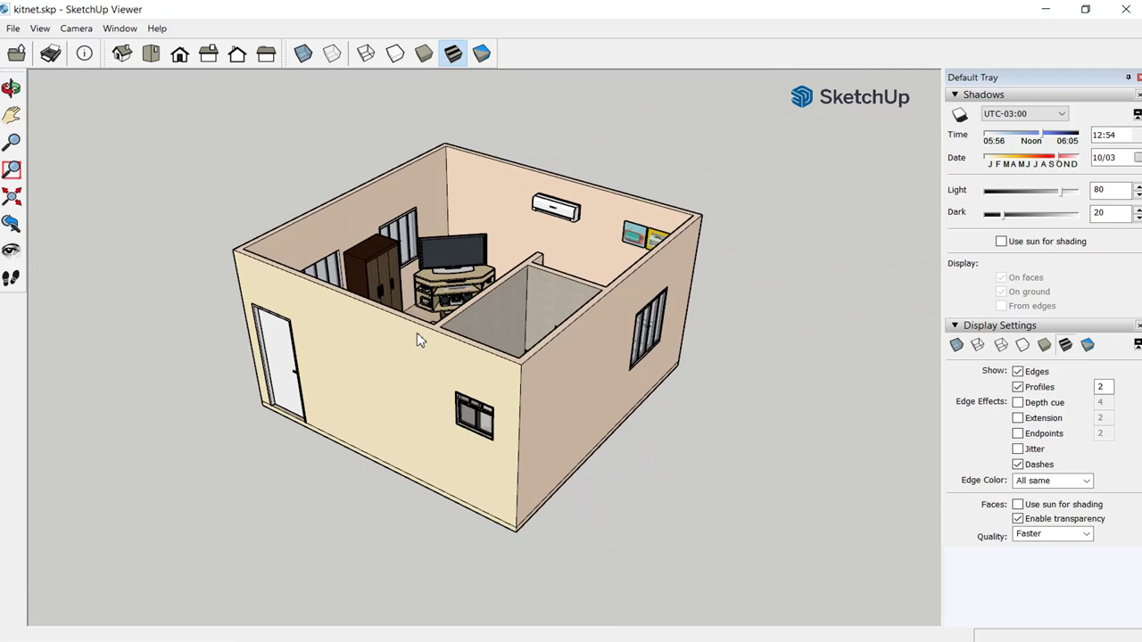
scroll(468, 277, up, 2)
scroll(470, 259, up, 1)
scroll(473, 237, down, 1)
scroll(500, 228, down, 1)
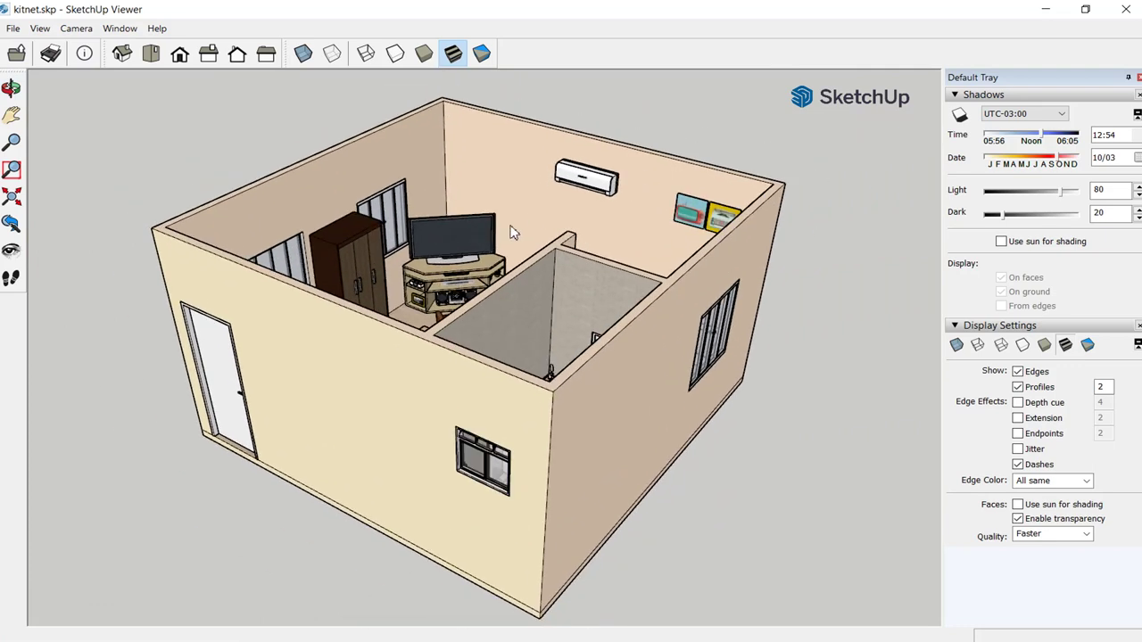
middle_drag(513, 232, 462, 250)
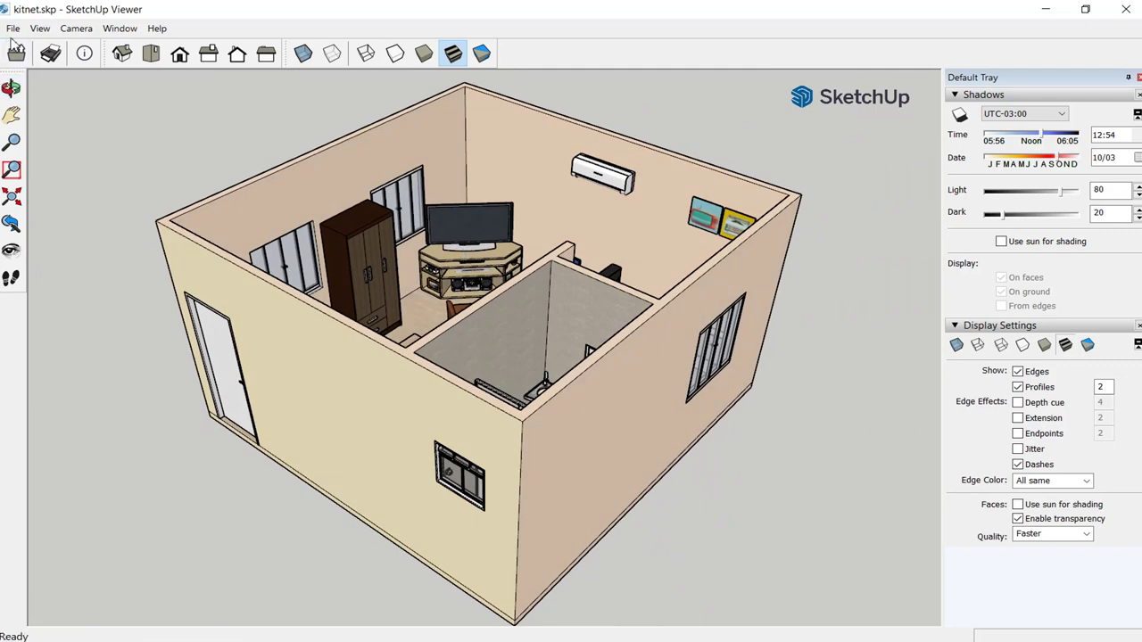
click(15, 28)
click(39, 28)
click(39, 29)
click(40, 29)
click(13, 28)
click(40, 48)
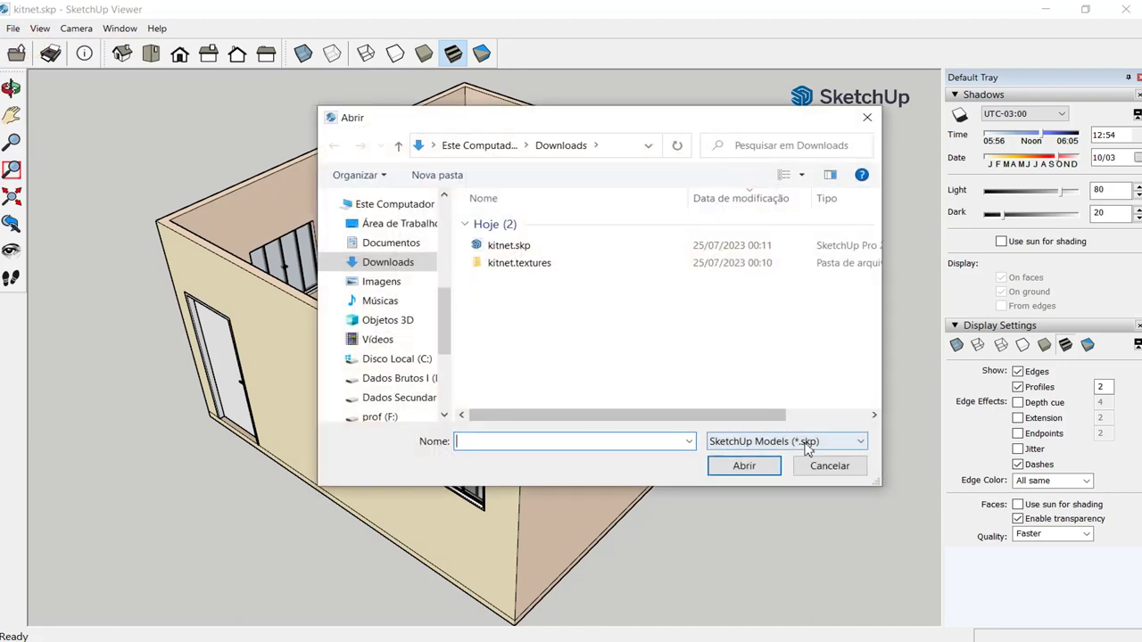
click(830, 467)
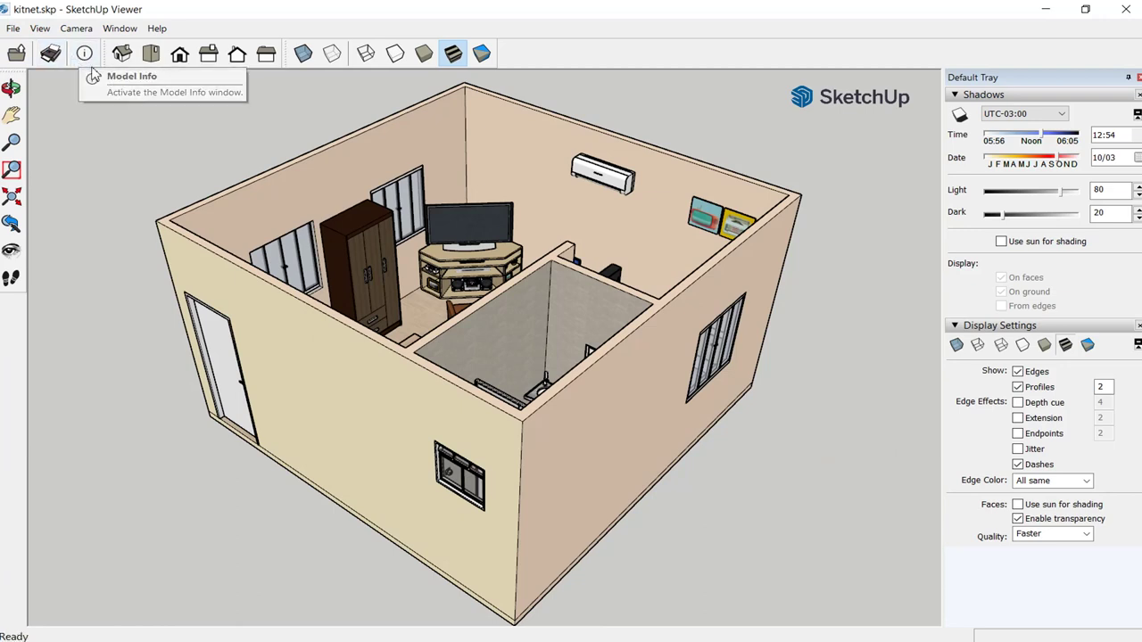
click(51, 54)
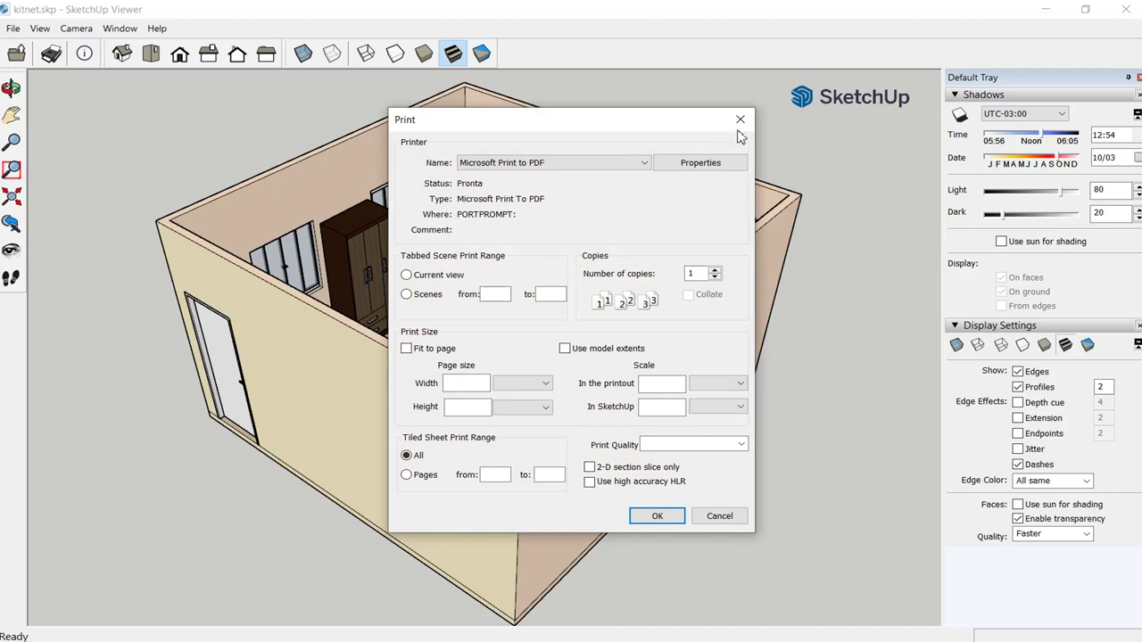
click(739, 119)
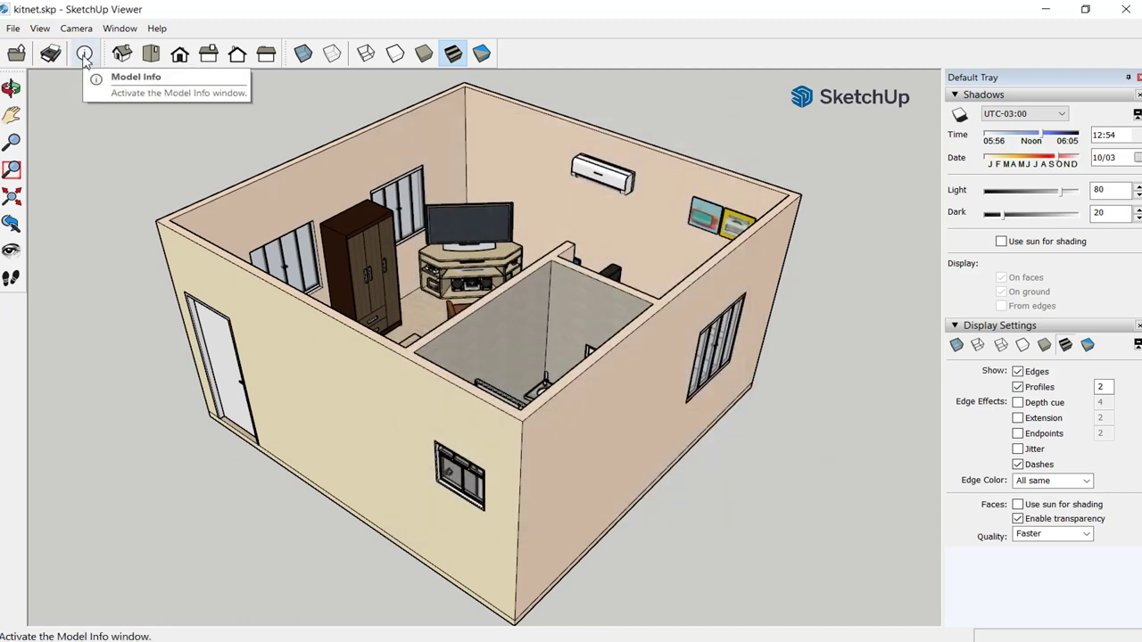
Review Model Info statistics: component instances, 13 groups, 102 component definitions, 177 materials.
click(84, 56)
drag(108, 32, 354, 102)
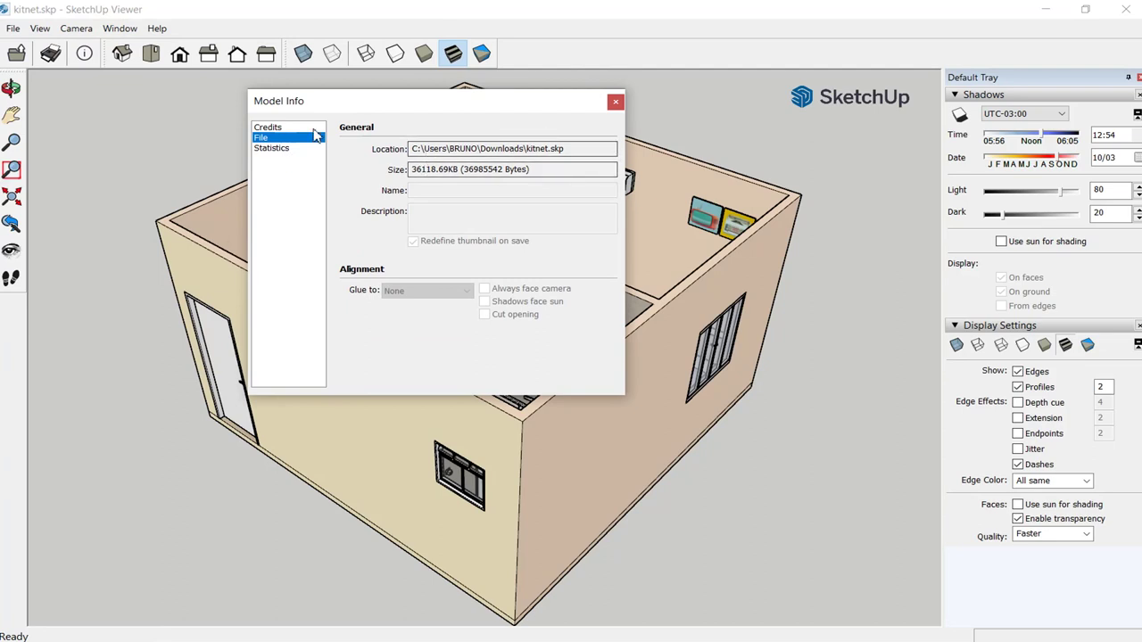
click(266, 149)
scroll(408, 285, down, 1)
scroll(408, 285, down, 1)
scroll(409, 285, up, 2)
click(373, 194)
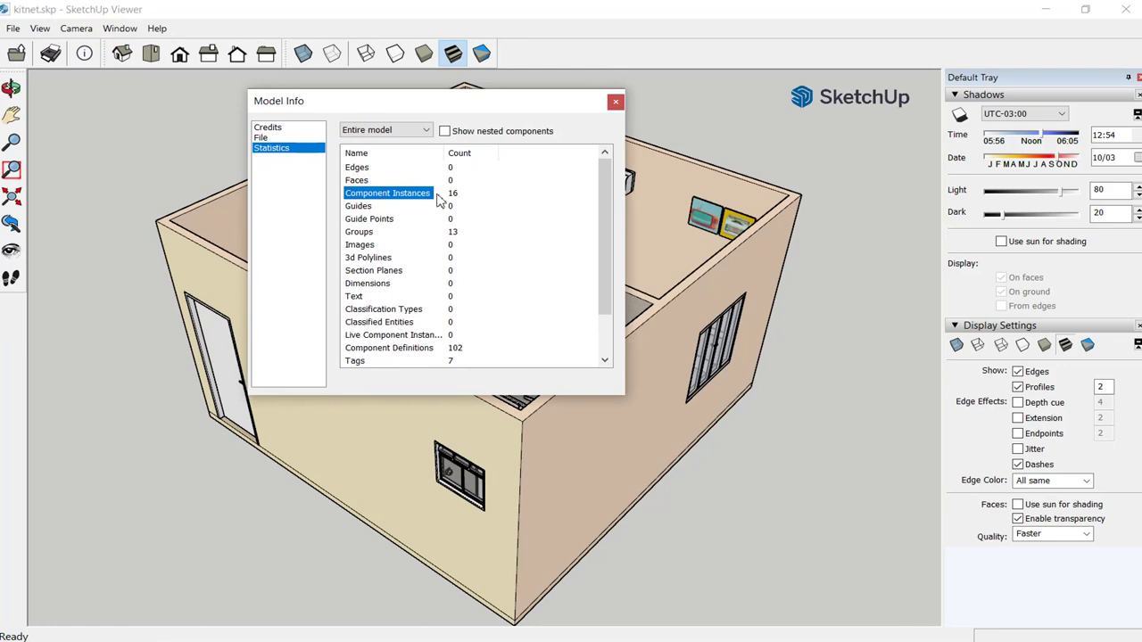
click(362, 232)
scroll(375, 264, down, 1)
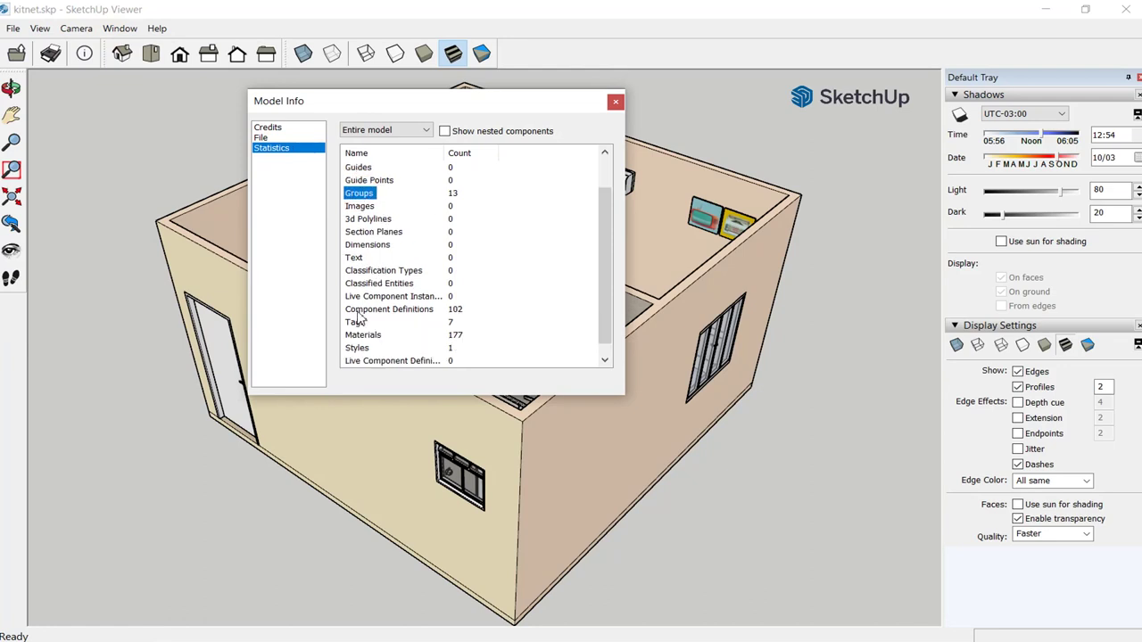
scroll(386, 324, down, 1)
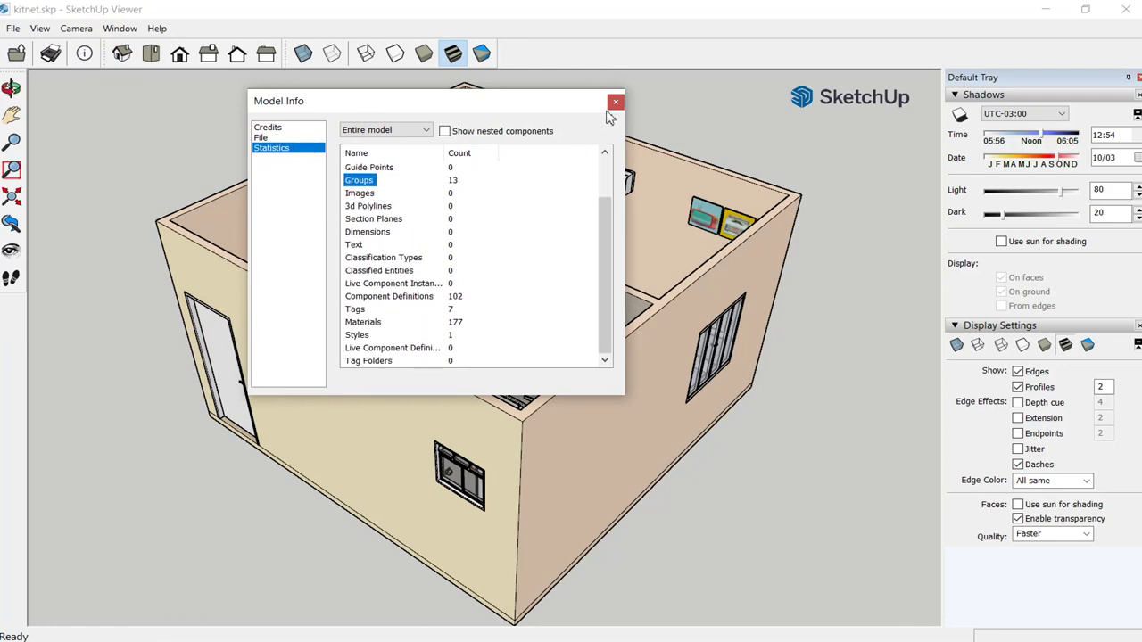
Close Model Info and orbit the room to a lower angle.
click(616, 104)
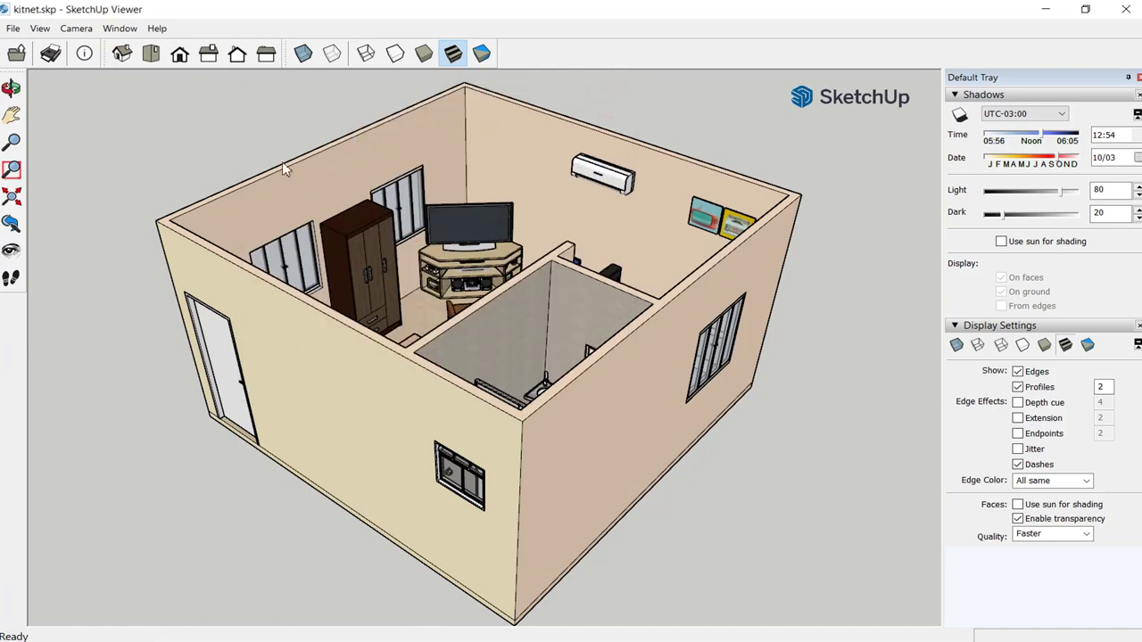
click(11, 88)
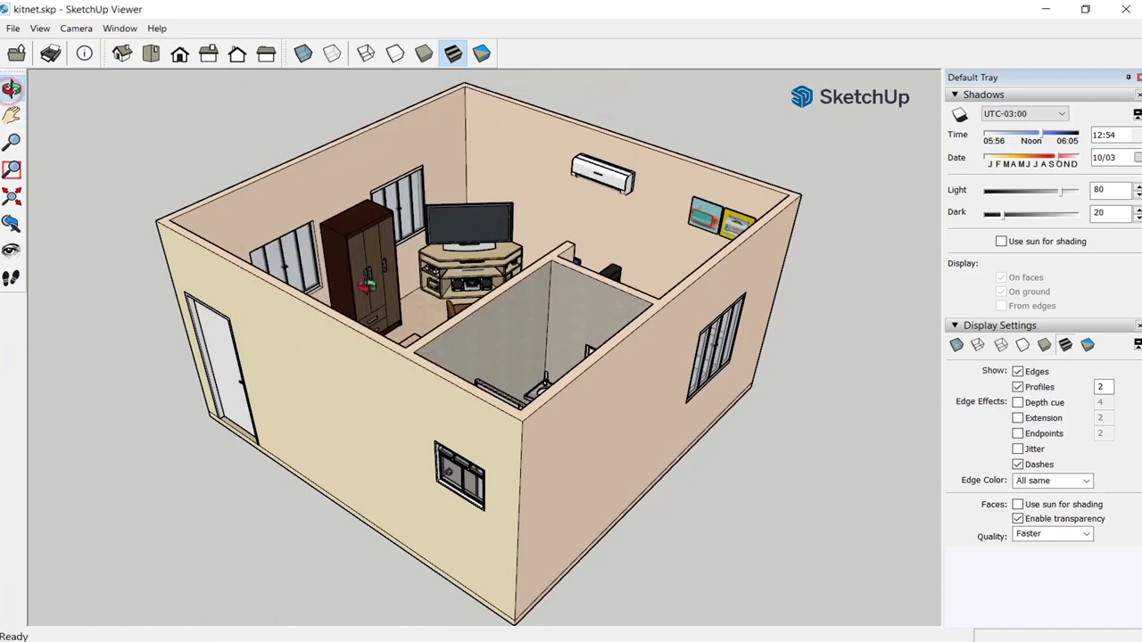
drag(446, 357, 375, 348)
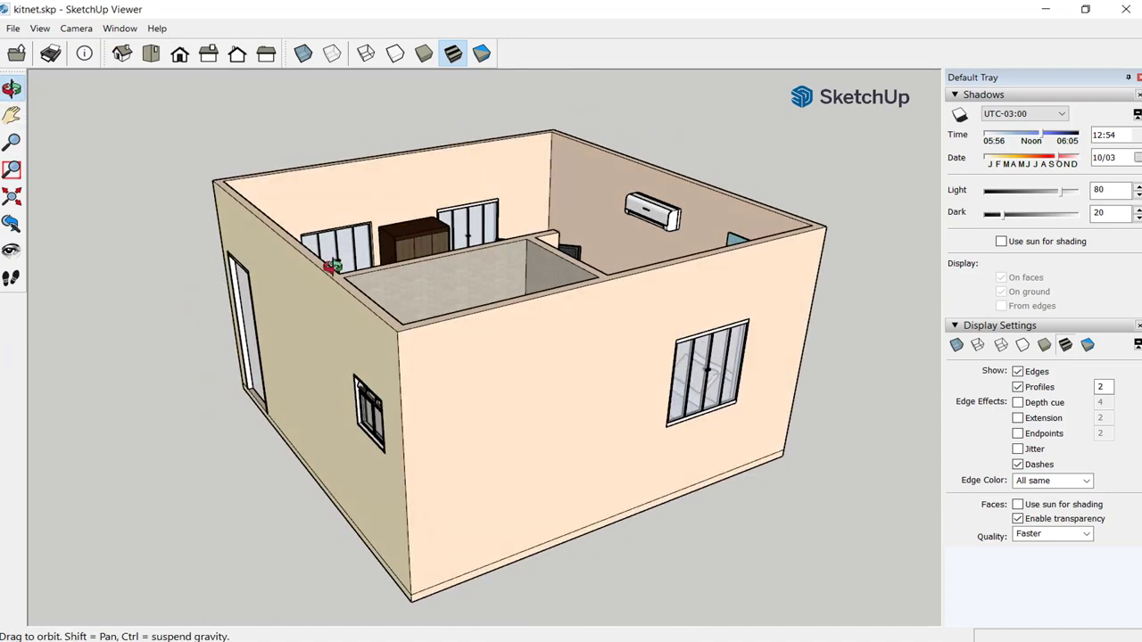
Orbit and pan the house slightly to recentre it in the view.
drag(332, 266, 295, 287)
click(14, 123)
drag(62, 129, 88, 147)
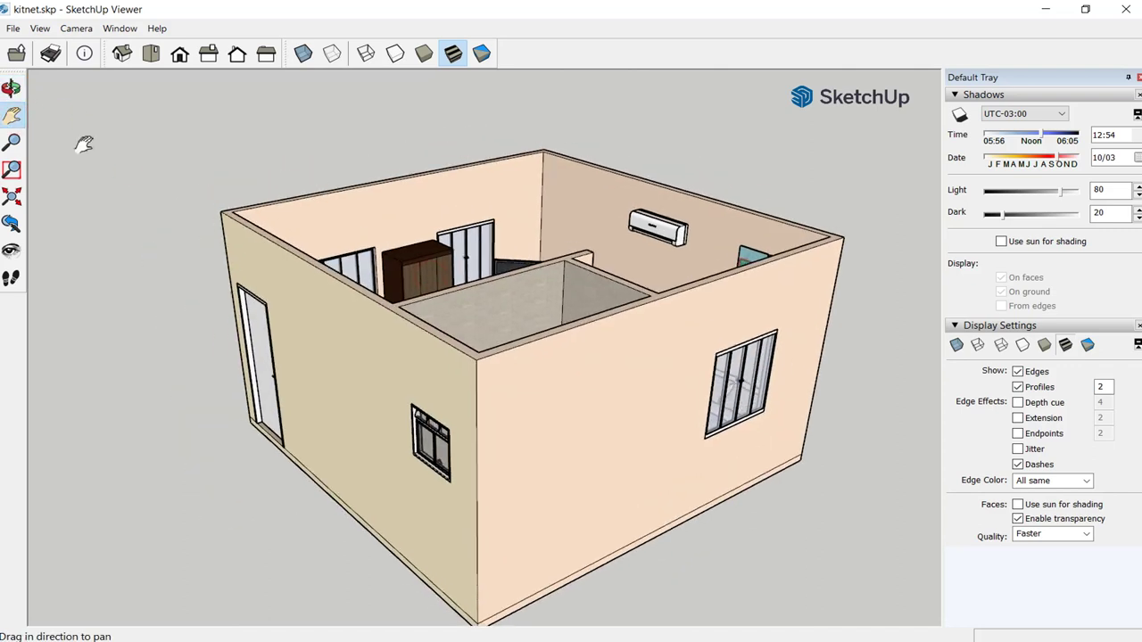
click(14, 118)
mouse_move(415, 324)
mouse_down()
mouse_move(373, 368)
mouse_move(392, 368)
mouse_move(454, 288)
mouse_up()
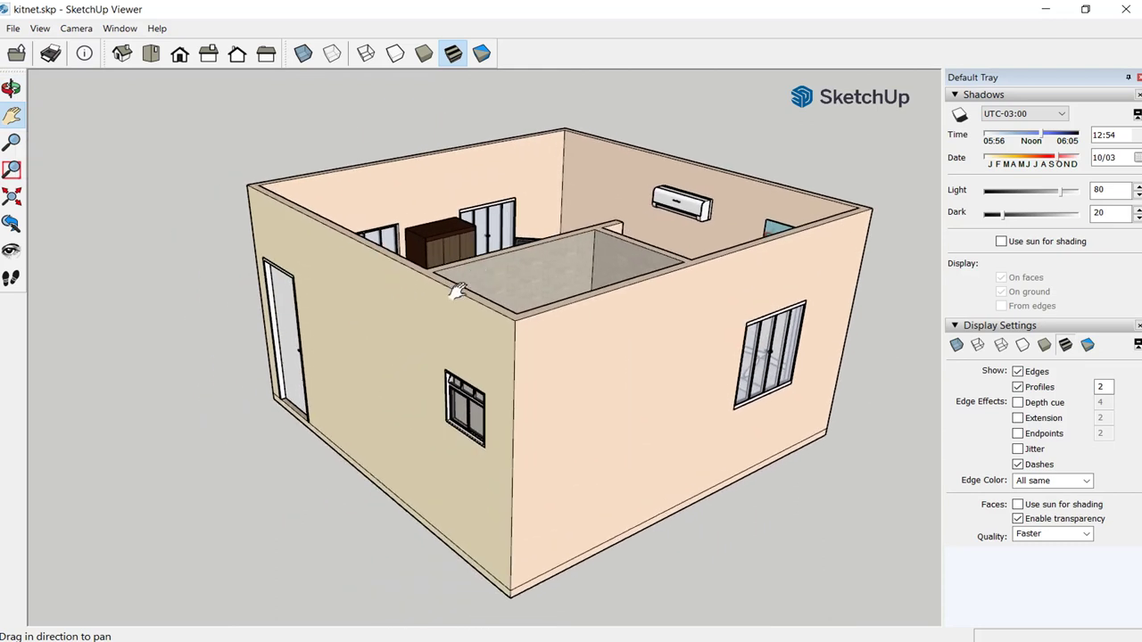
Zoom out, then zoom back in so the house appears larger.
click(12, 147)
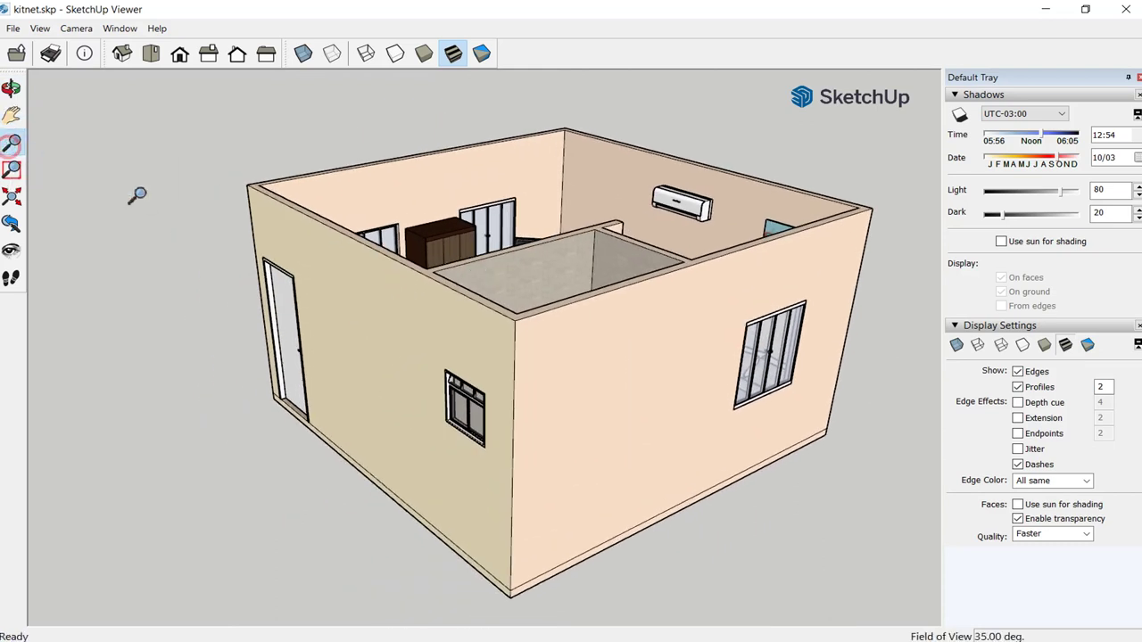
mouse_move(295, 203)
mouse_down()
mouse_move(318, 191)
mouse_move(412, 264)
mouse_up()
drag(350, 204, 222, 201)
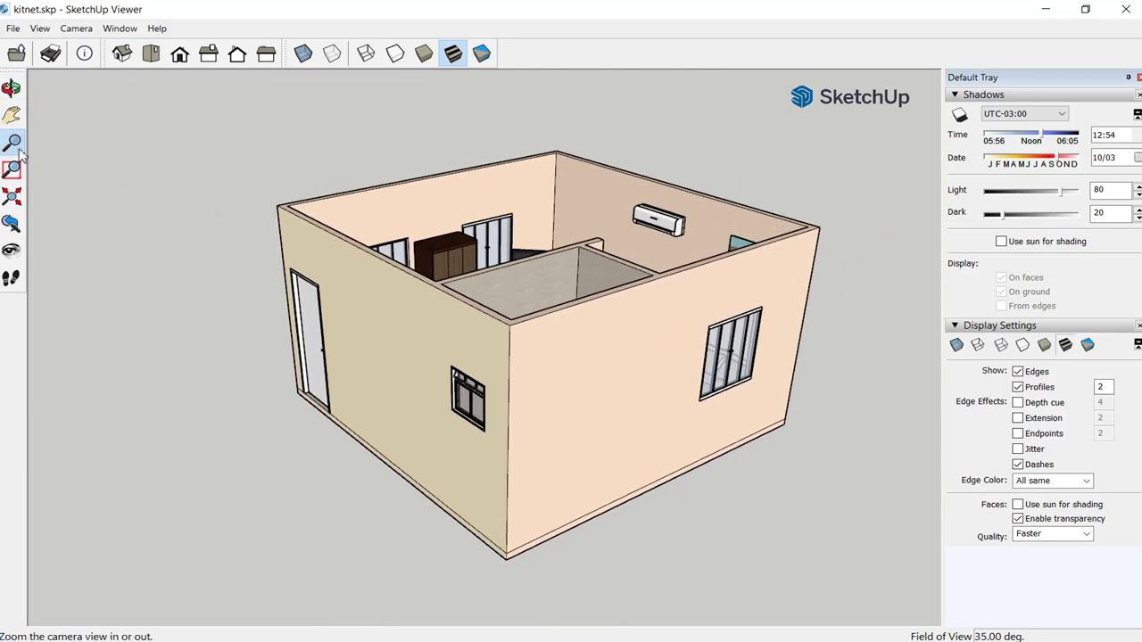
mouse_move(446, 290)
mouse_down()
mouse_move(398, 168)
mouse_move(484, 353)
mouse_up()
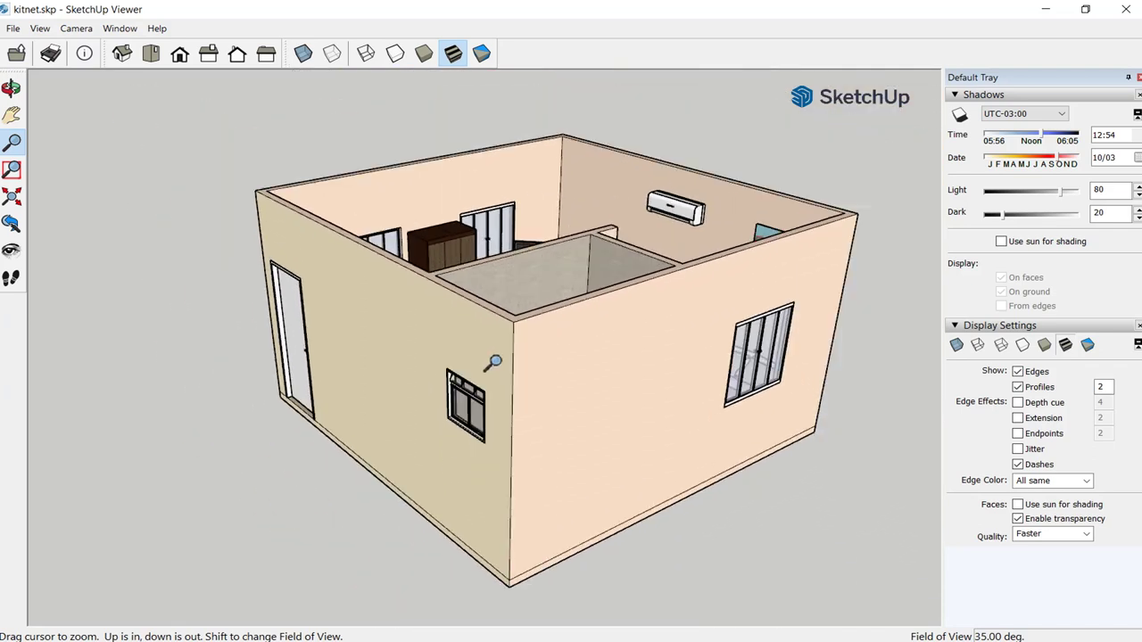
mouse_move(485, 353)
mouse_down()
mouse_move(455, 276)
mouse_move(511, 353)
mouse_move(554, 476)
mouse_up()
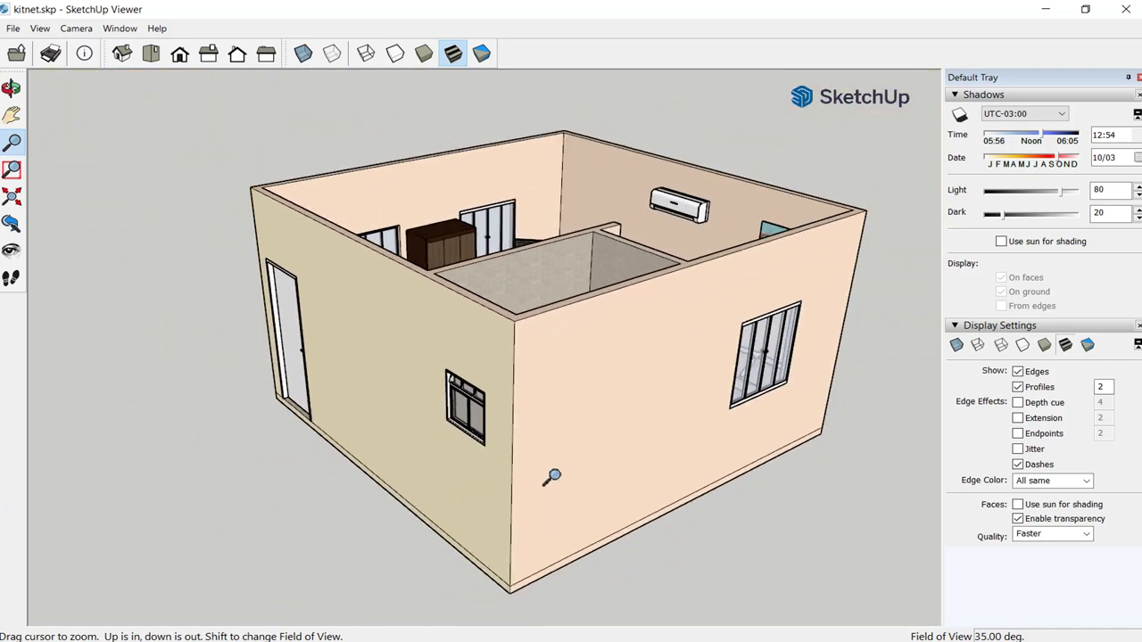
Fit the house, orbit to a top-down view, and zoom into the bathroom sink and door.
click(17, 198)
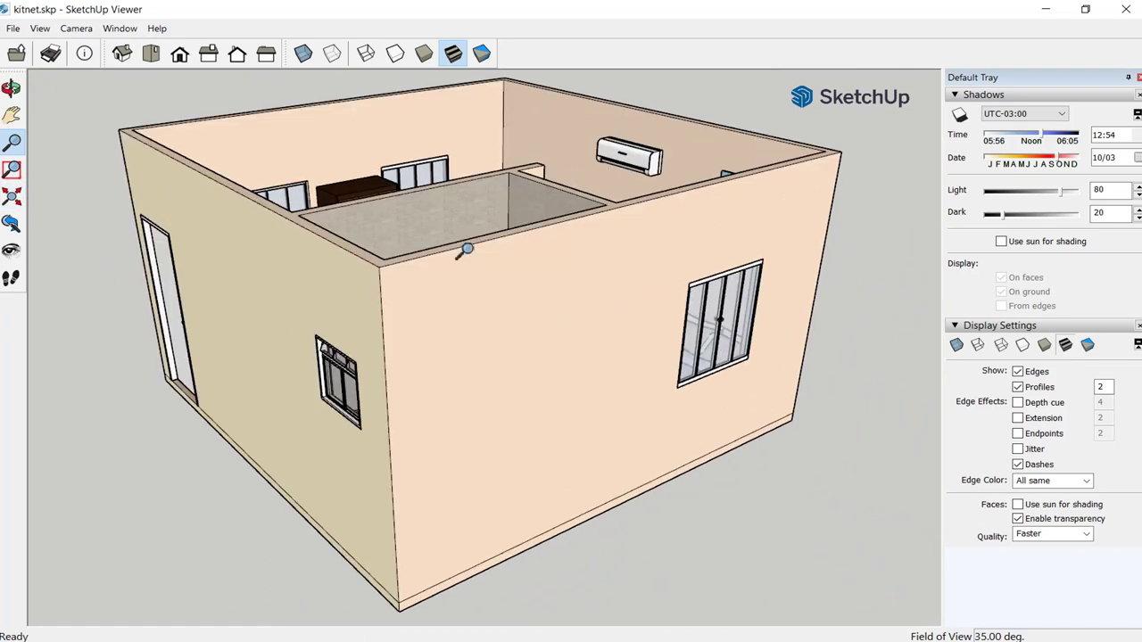
drag(497, 282, 517, 293)
mouse_move(517, 293)
middle_down()
mouse_move(471, 469)
mouse_move(592, 203)
middle_up()
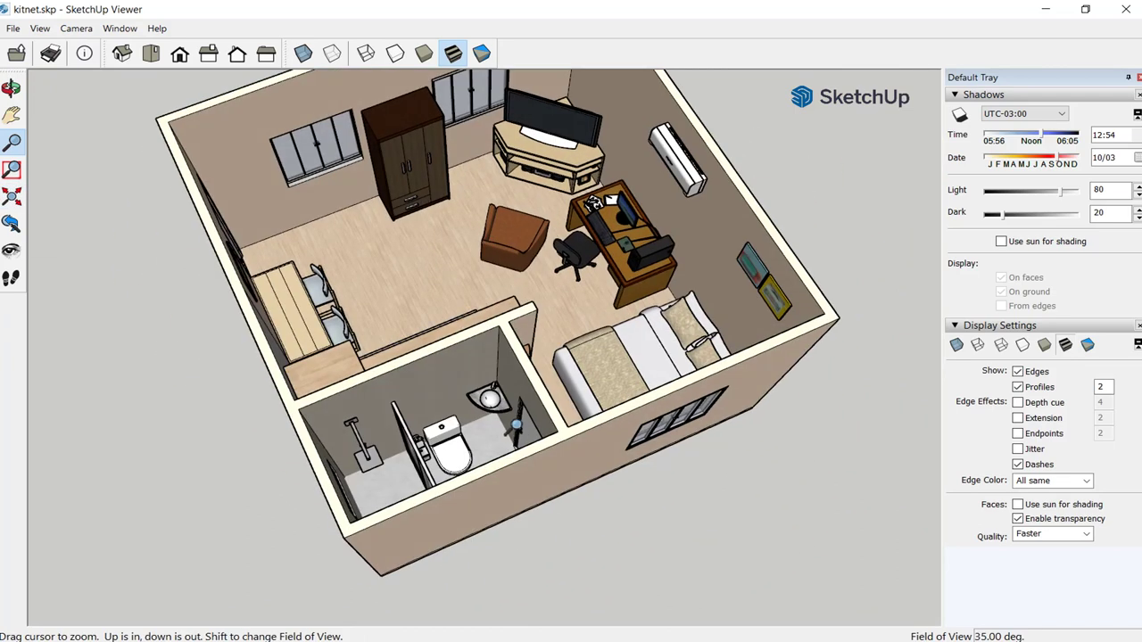
drag(515, 426, 143, 302)
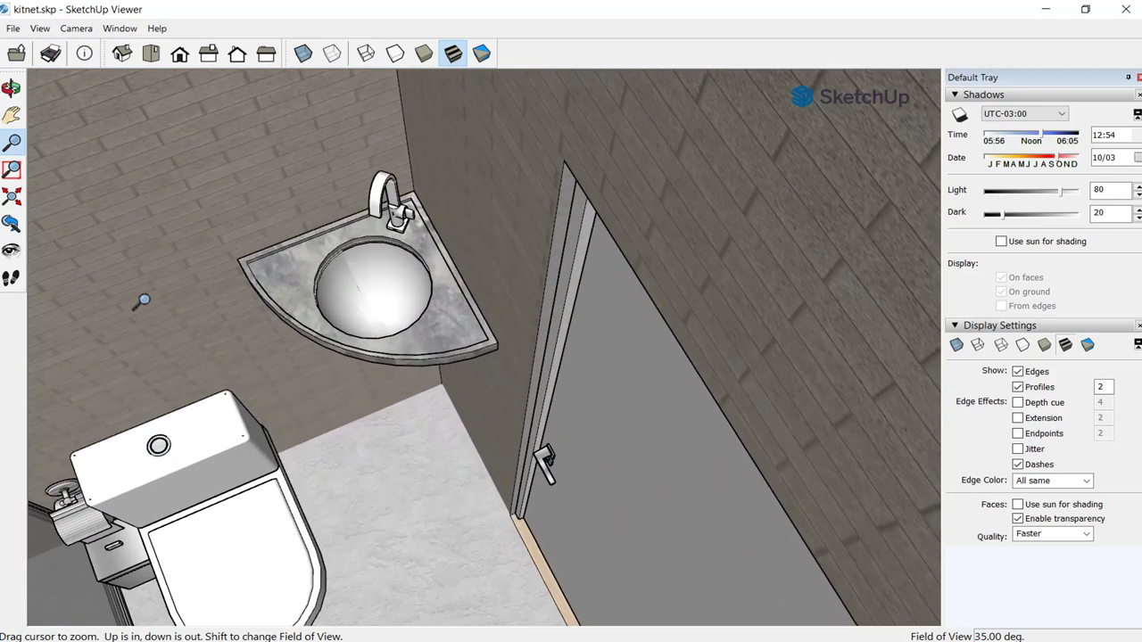
Refit the whole house, then step back through previous cameras to an exterior view.
click(18, 200)
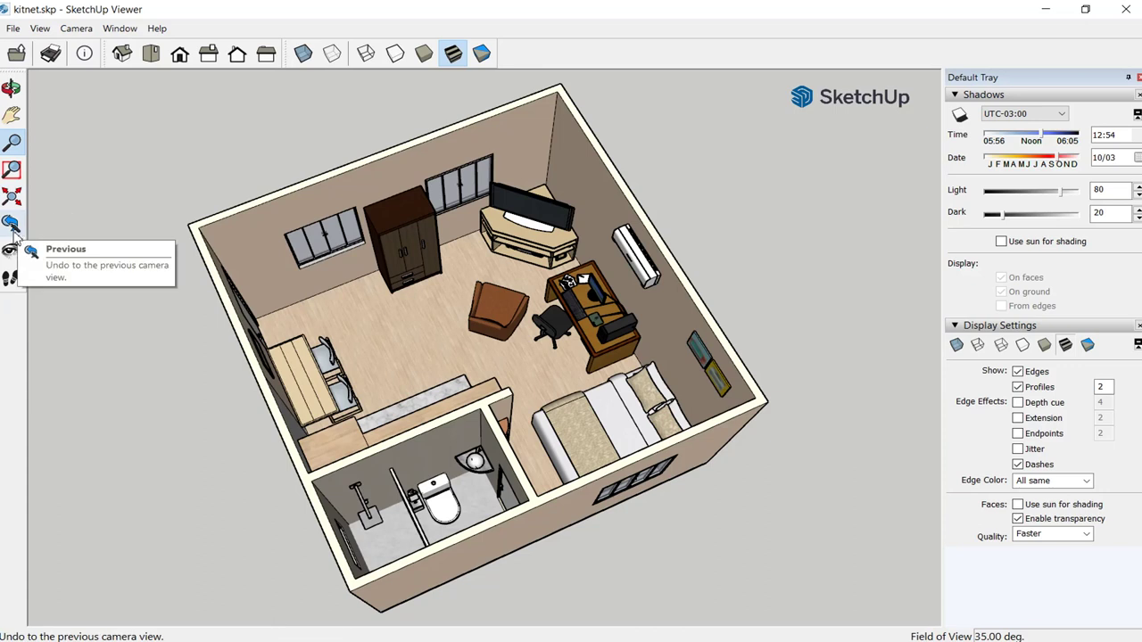
click(13, 225)
click(13, 224)
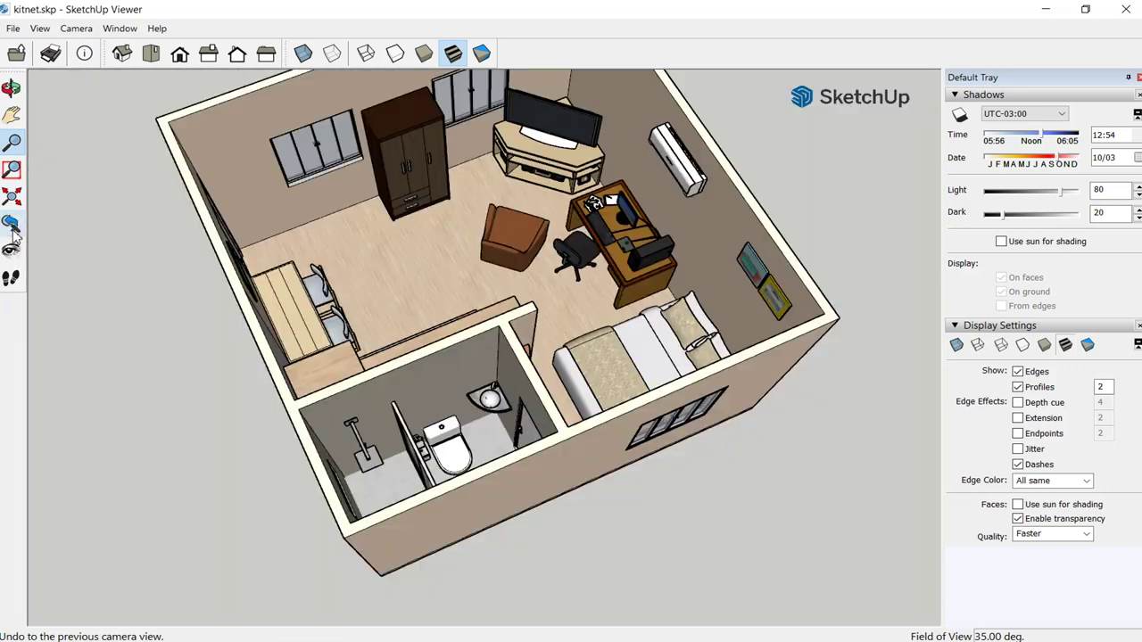
click(13, 224)
click(13, 228)
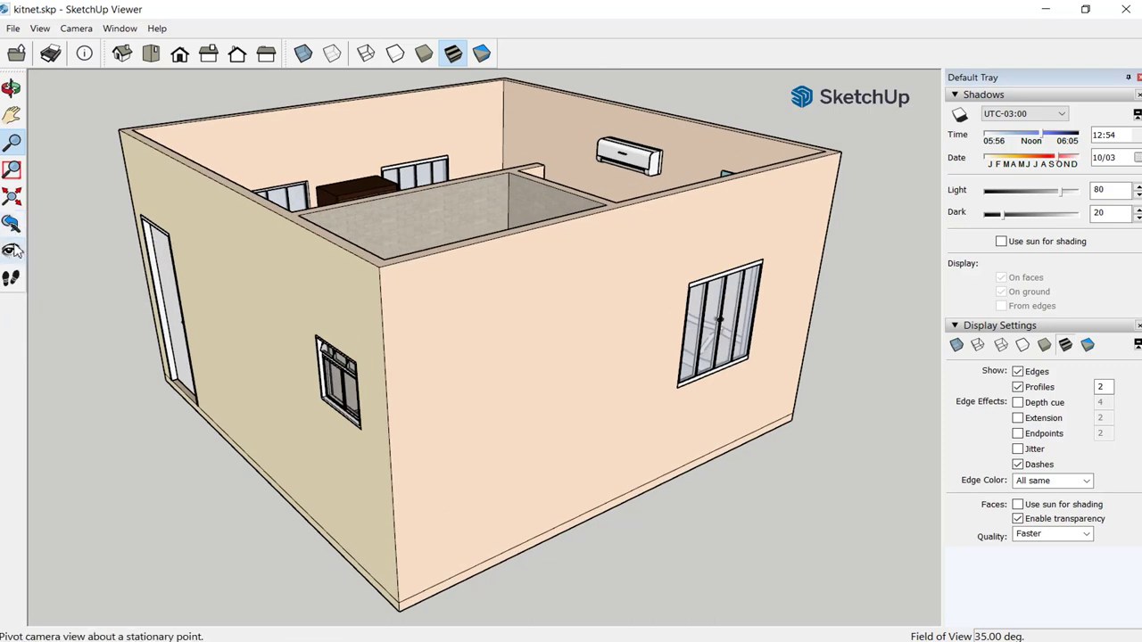
Look around from a fixed point, turning the camera toward the house's corner.
click(13, 253)
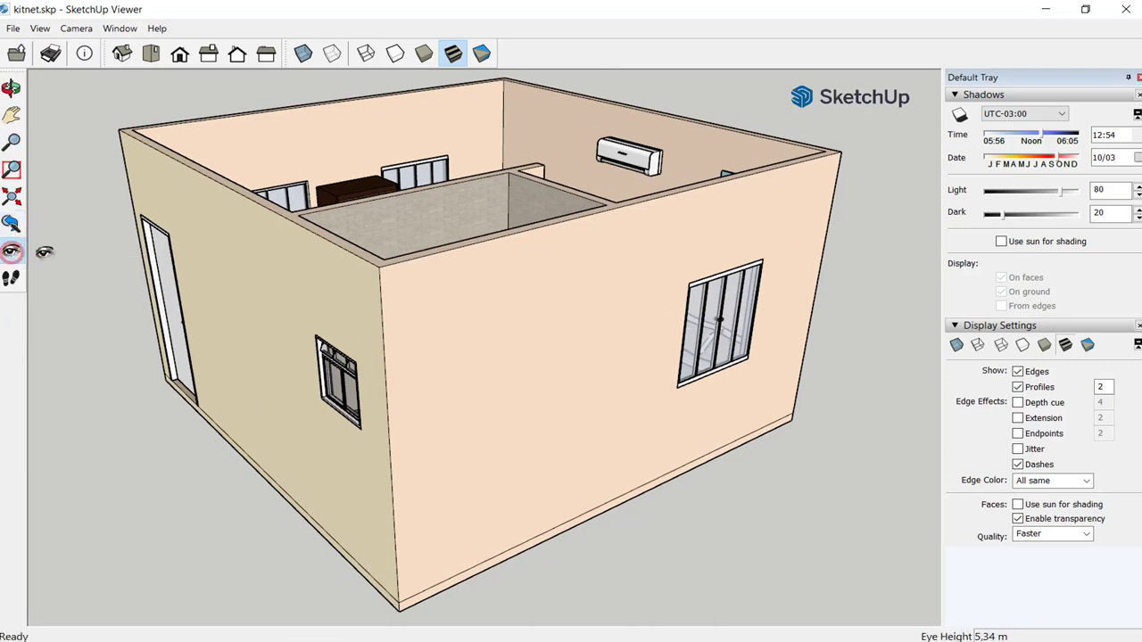
mouse_move(381, 277)
mouse_down()
mouse_move(467, 354)
mouse_move(472, 253)
mouse_move(600, 259)
mouse_up()
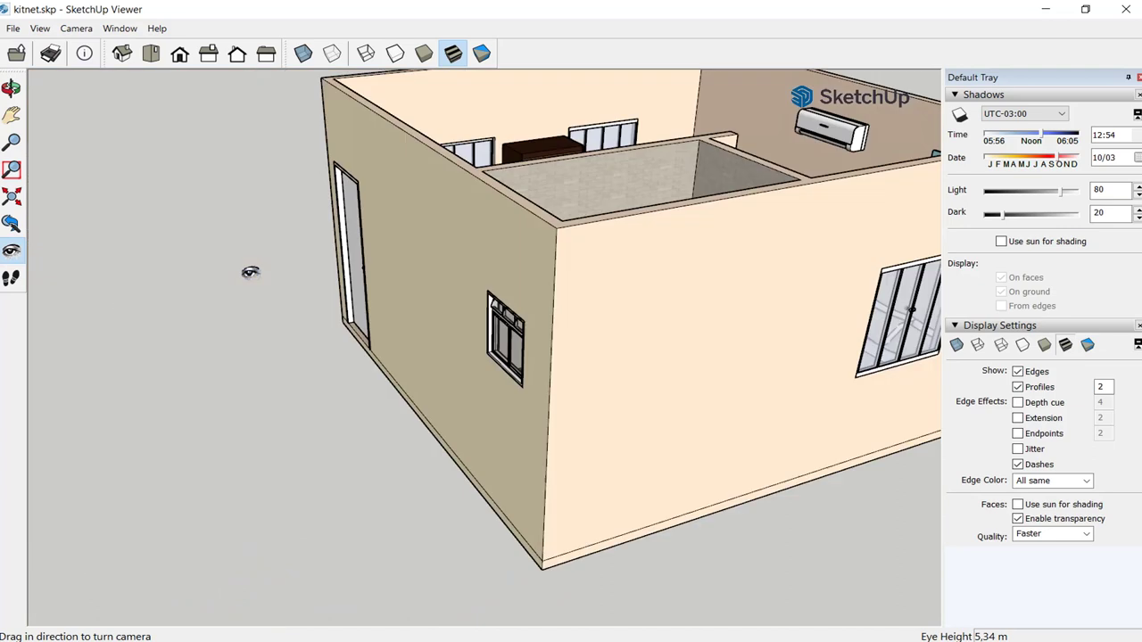
right_click(12, 256)
key(Escape)
Walk toward the house up to the wall and set the eye height to 1,70 m.
click(11, 279)
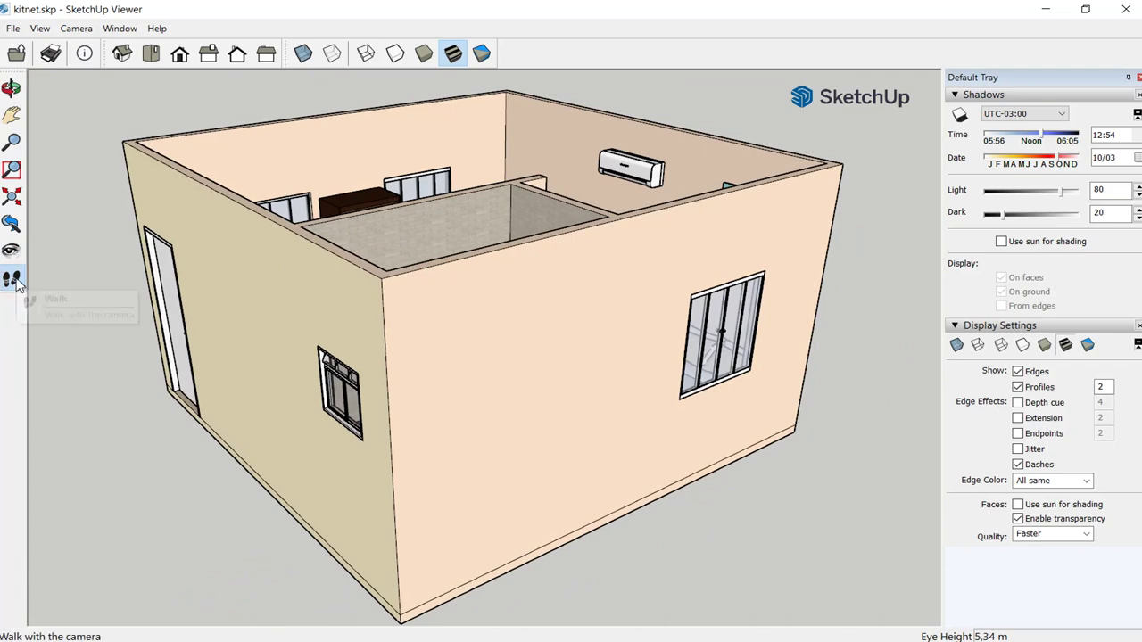
drag(366, 413, 420, 339)
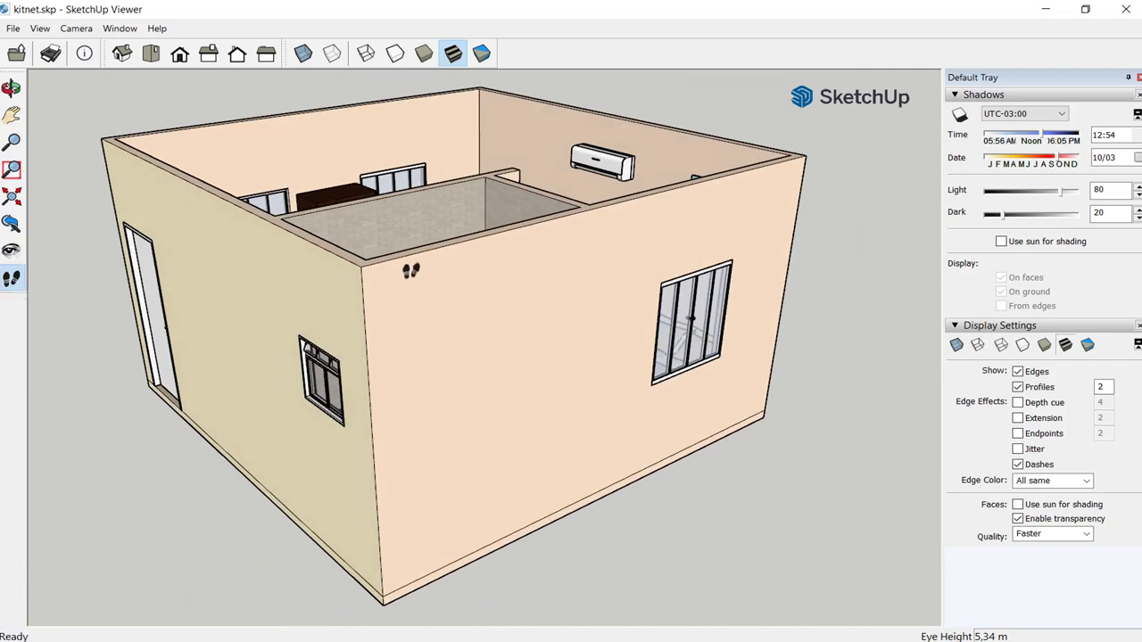
mouse_move(449, 378)
mouse_down()
mouse_move(458, 225)
mouse_move(490, 274)
mouse_move(509, 274)
mouse_up()
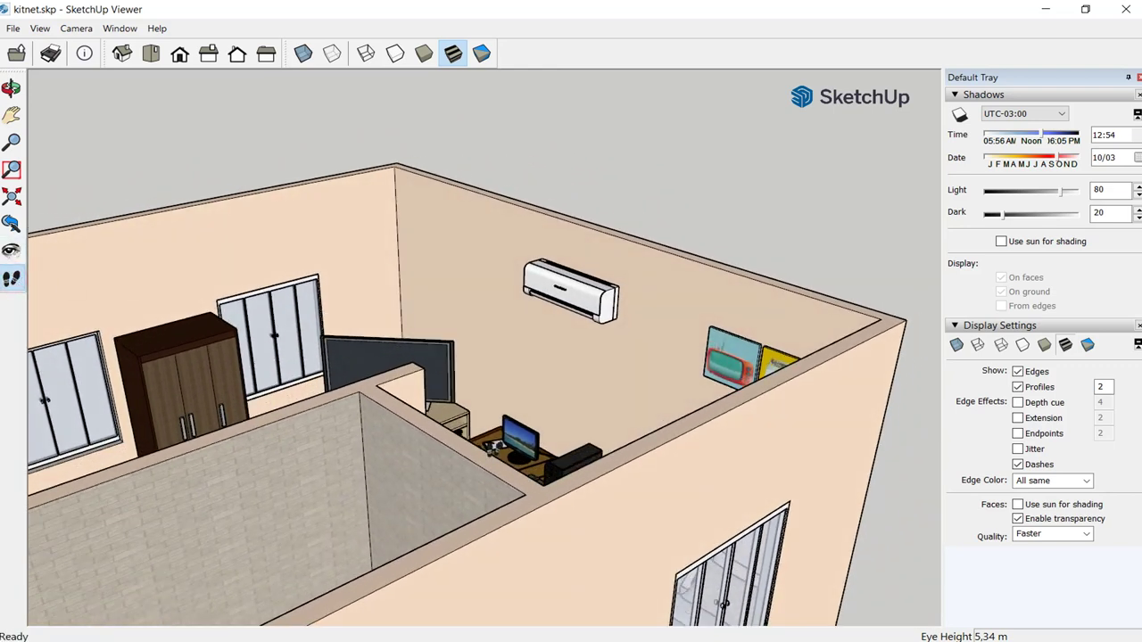
drag(494, 449, 493, 449)
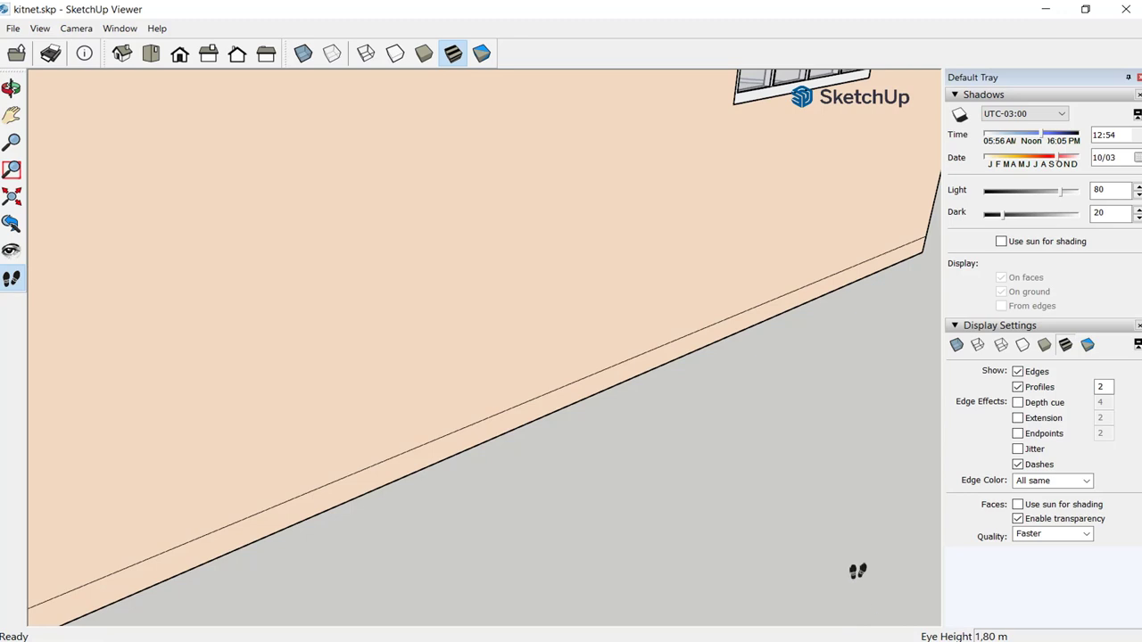
text(70)
key(Return)
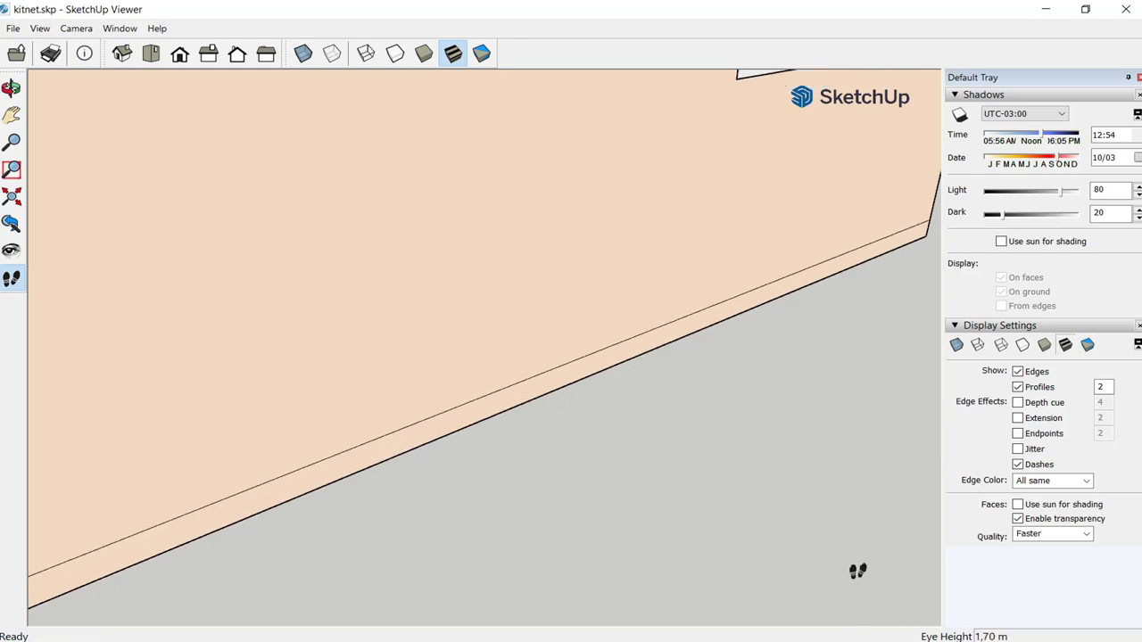
Walk toward the wall corner, turn away from the window, and back off from the wall.
mouse_move(267, 321)
mouse_down()
mouse_move(274, 76)
mouse_move(181, 123)
mouse_up()
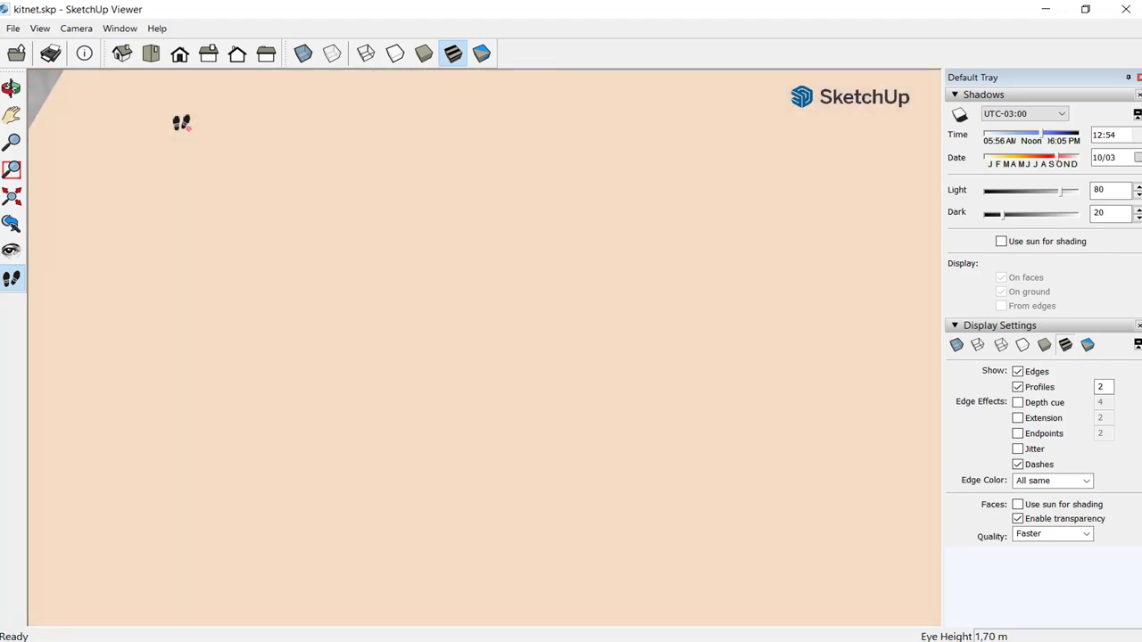
mouse_move(181, 122)
mouse_down()
mouse_move(301, 301)
mouse_move(153, 81)
mouse_up()
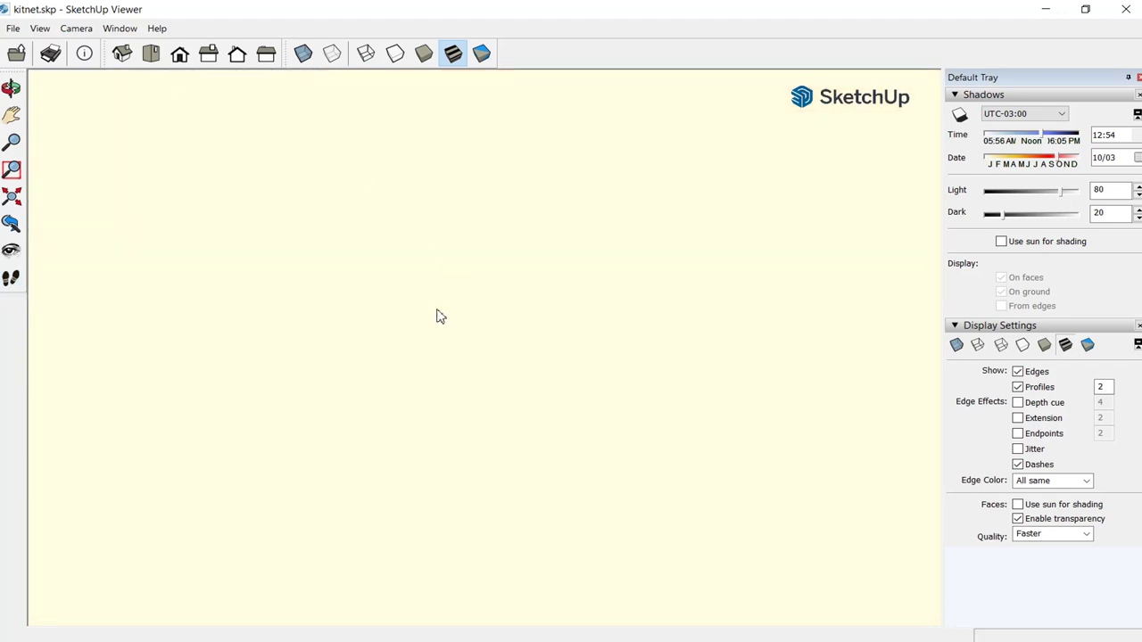
scroll(436, 318, down, 2)
scroll(434, 313, down, 2)
scroll(416, 286, down, 3)
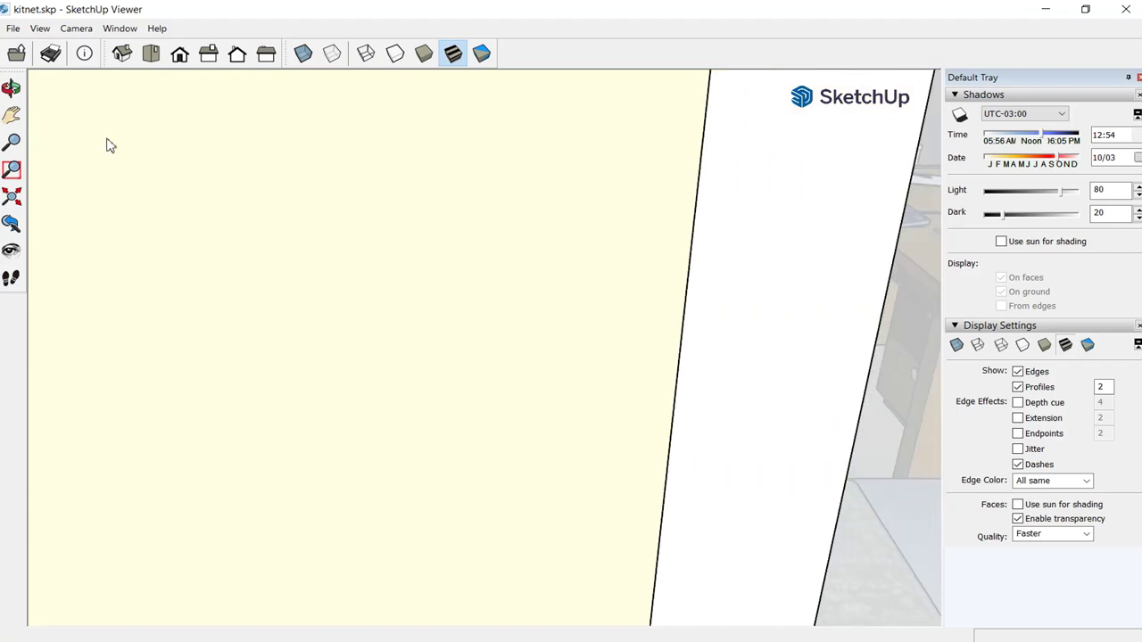
Zoom to extents, cycle through Iso, Top, Front, Right, Back and Left views, ending on Top.
click(12, 197)
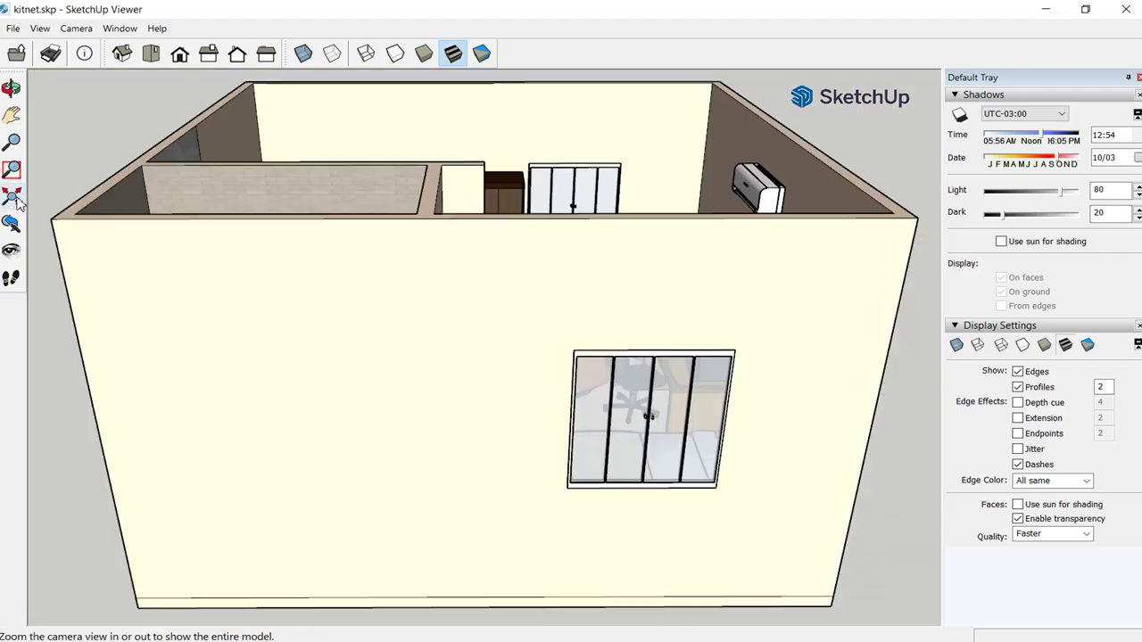
click(121, 55)
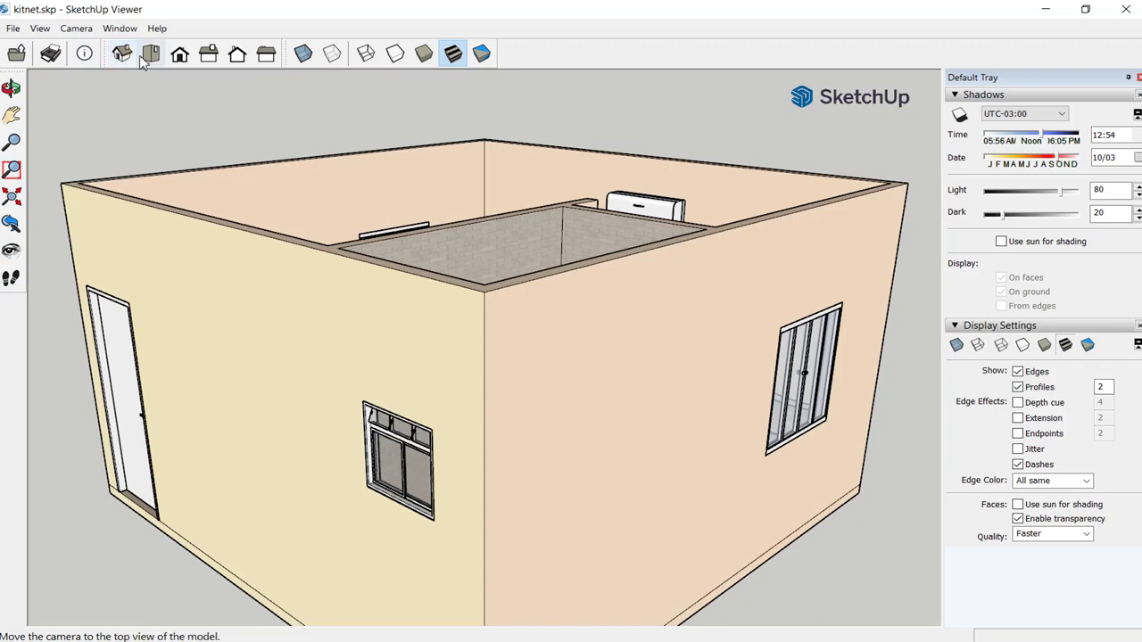
click(148, 56)
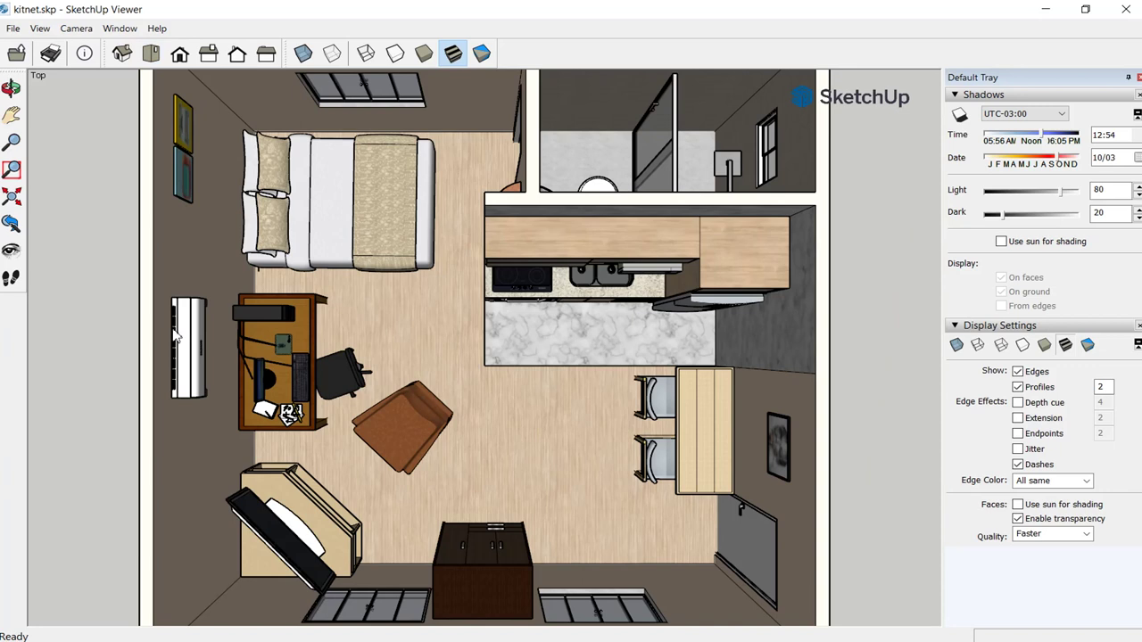
click(183, 59)
click(215, 58)
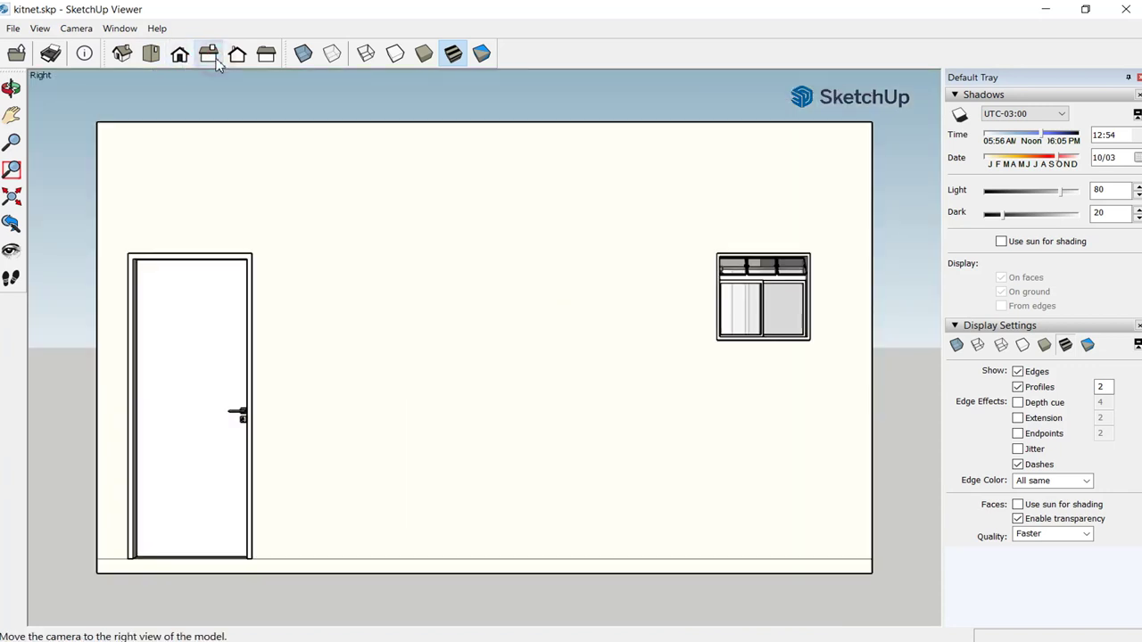
click(239, 66)
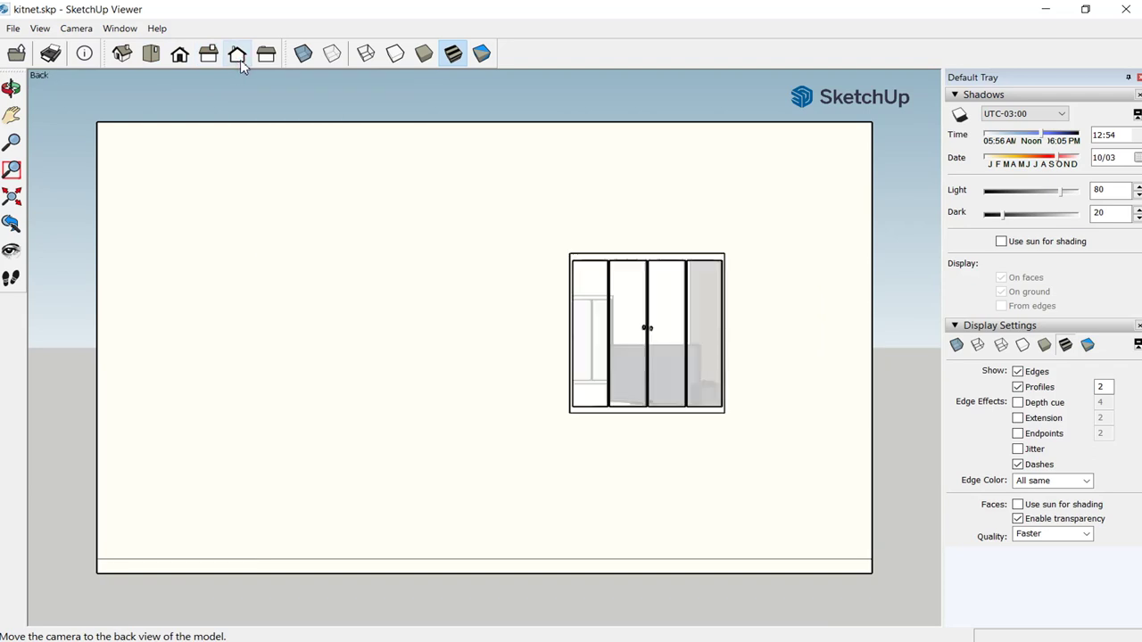
click(262, 66)
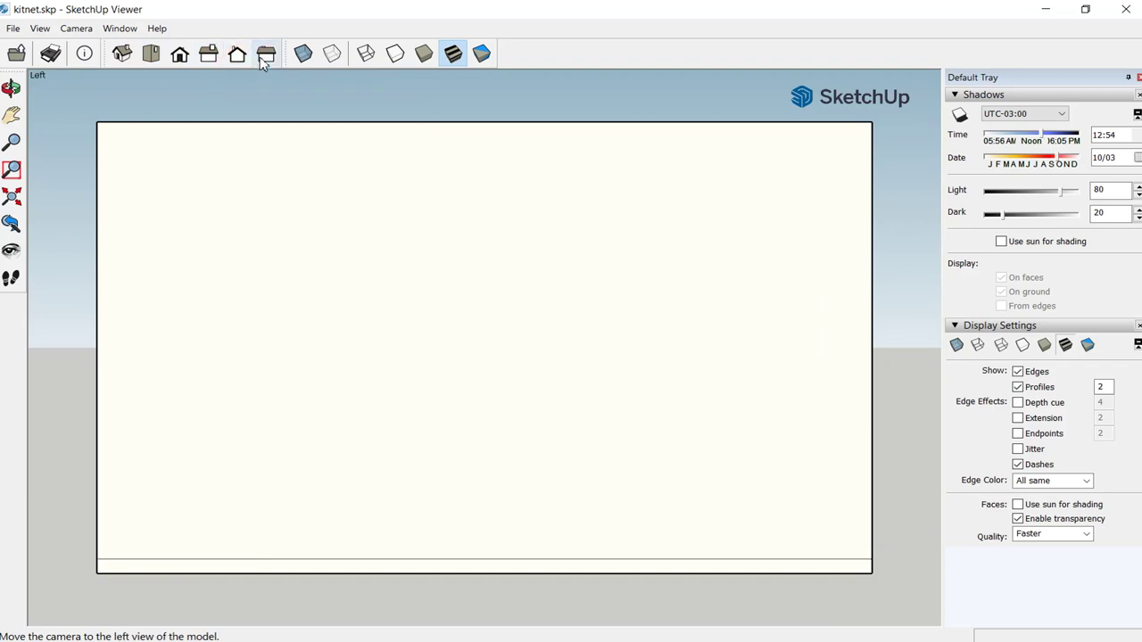
click(124, 56)
click(169, 57)
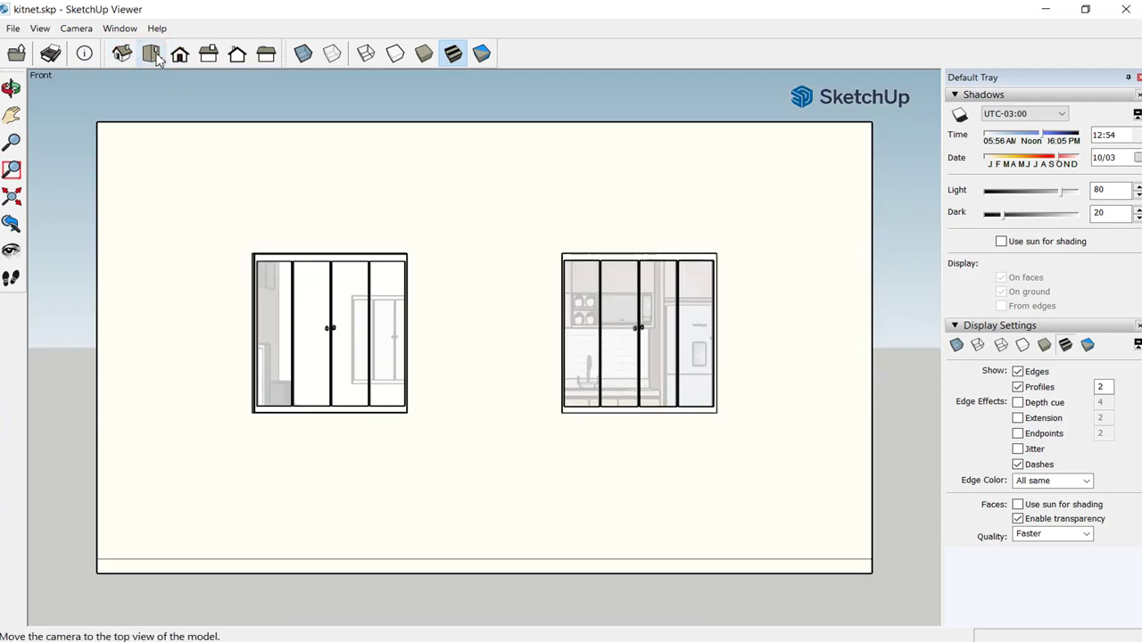
click(153, 55)
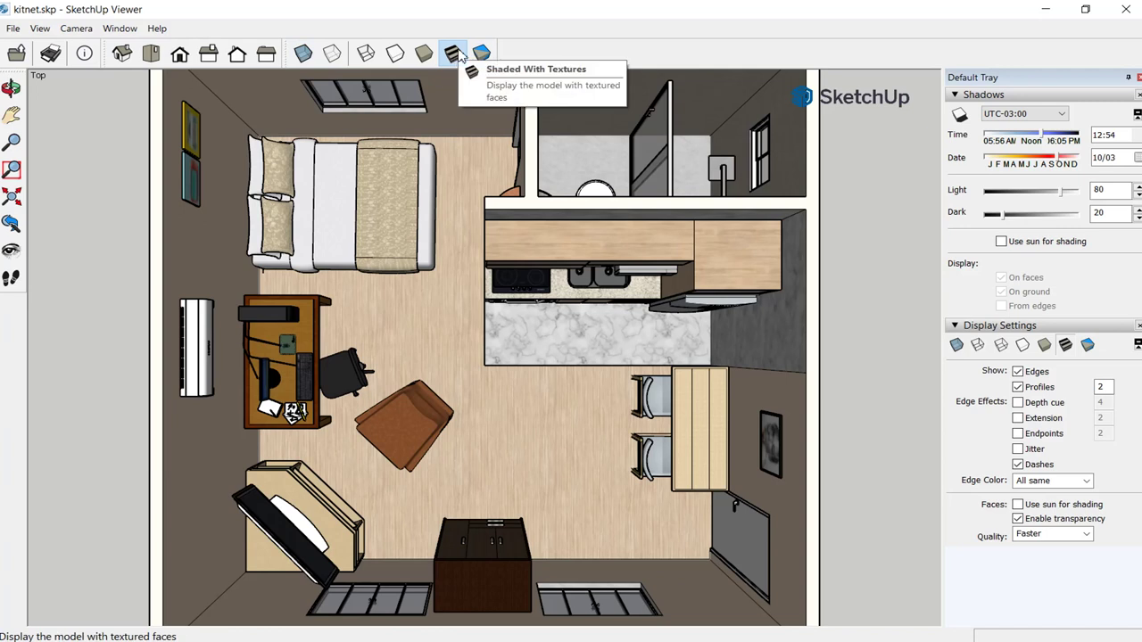
Compare Shaded With Textures, Monochrome and Shaded styles, then switch to Hidden Line and Wireframe.
click(457, 54)
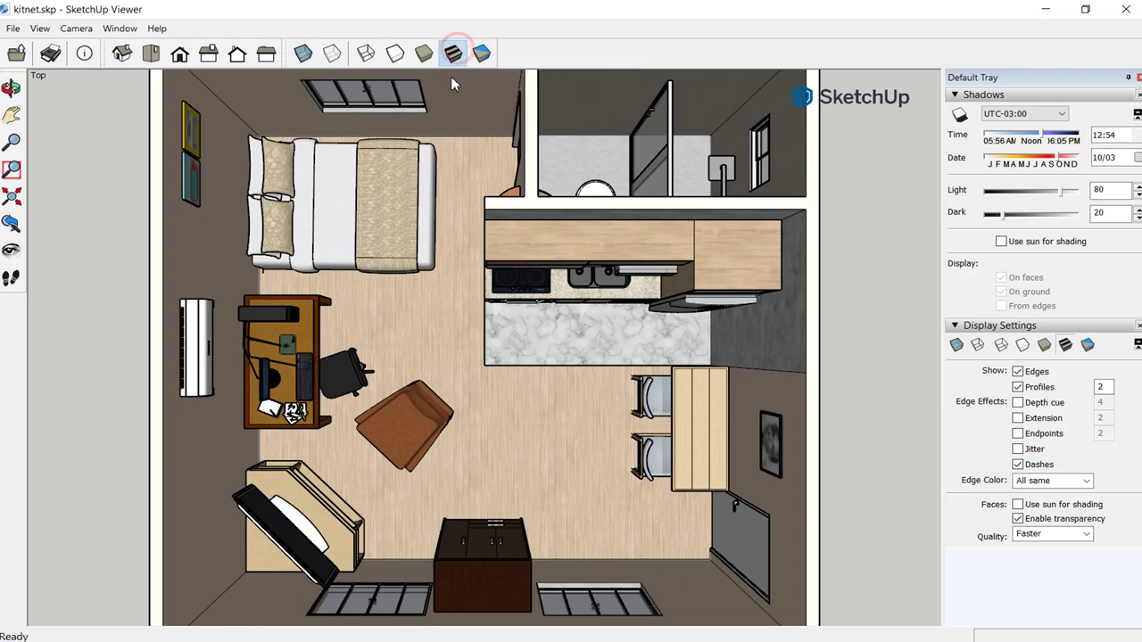
click(482, 54)
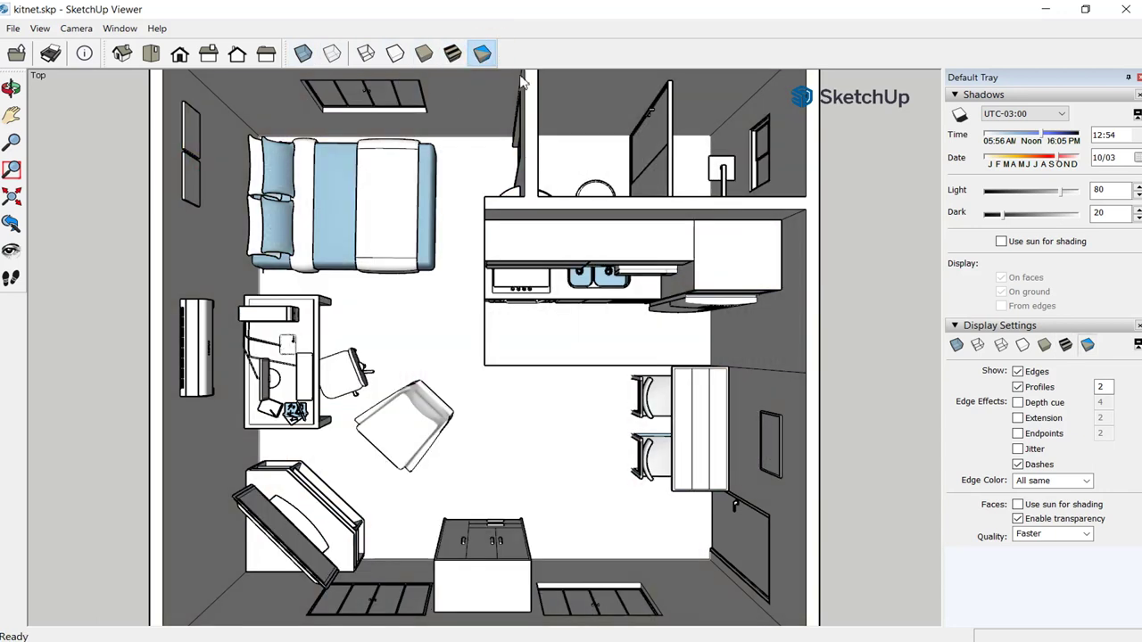
click(459, 53)
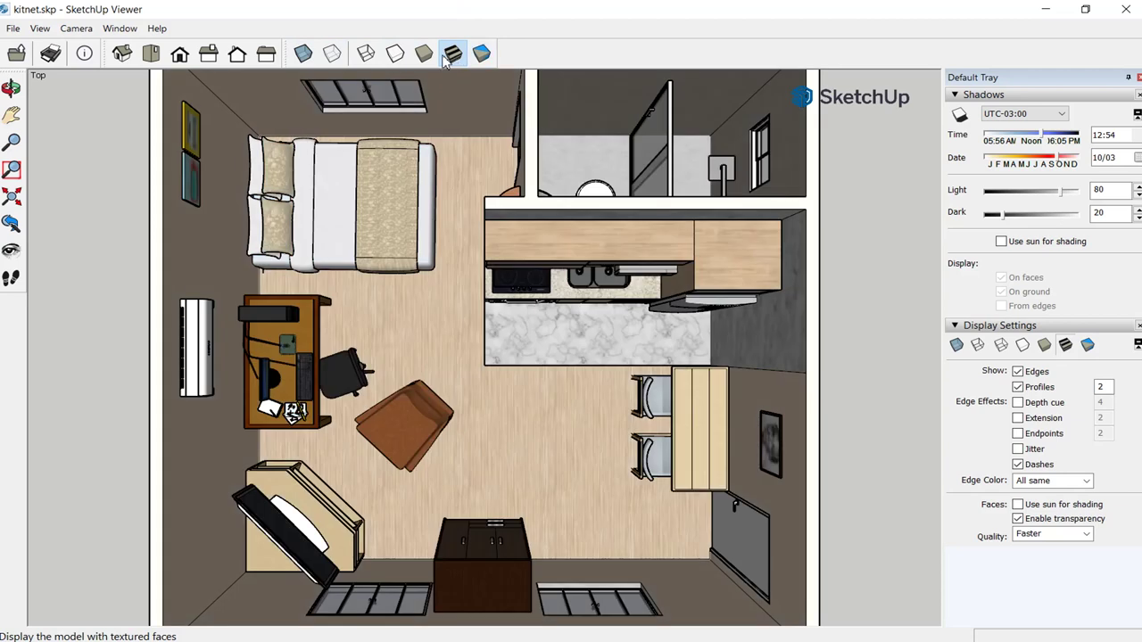
click(425, 56)
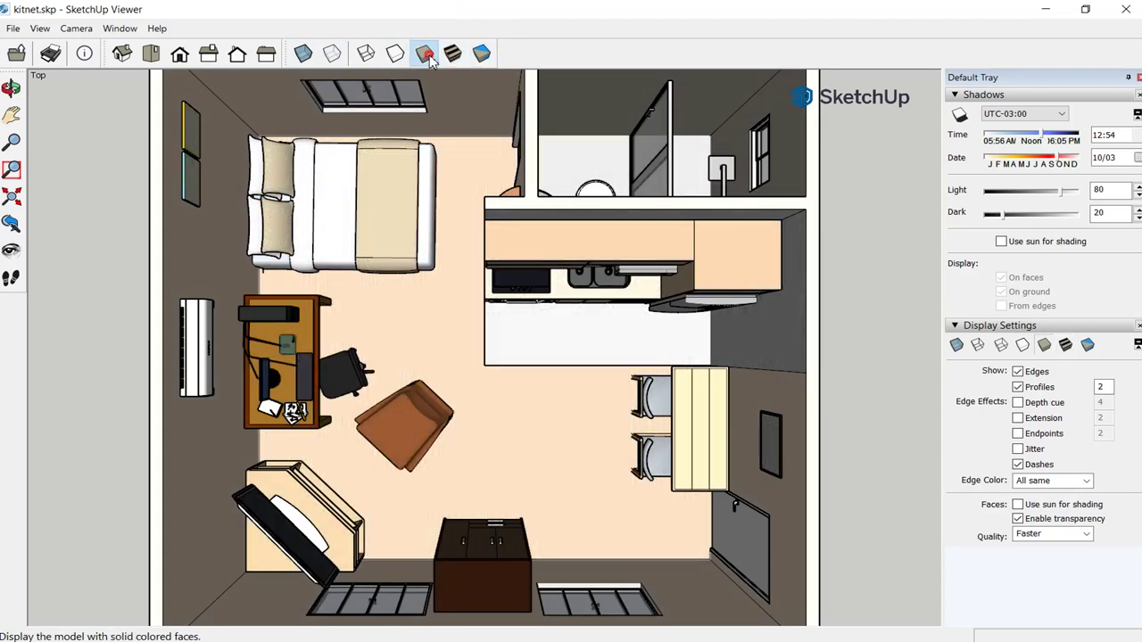
click(454, 55)
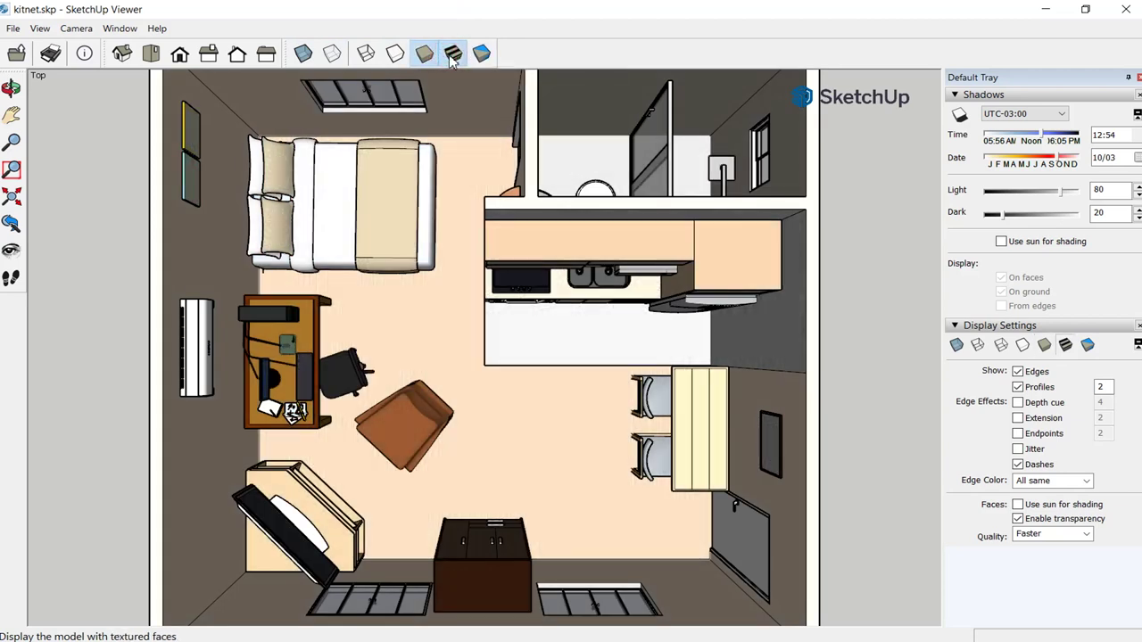
click(425, 55)
click(396, 56)
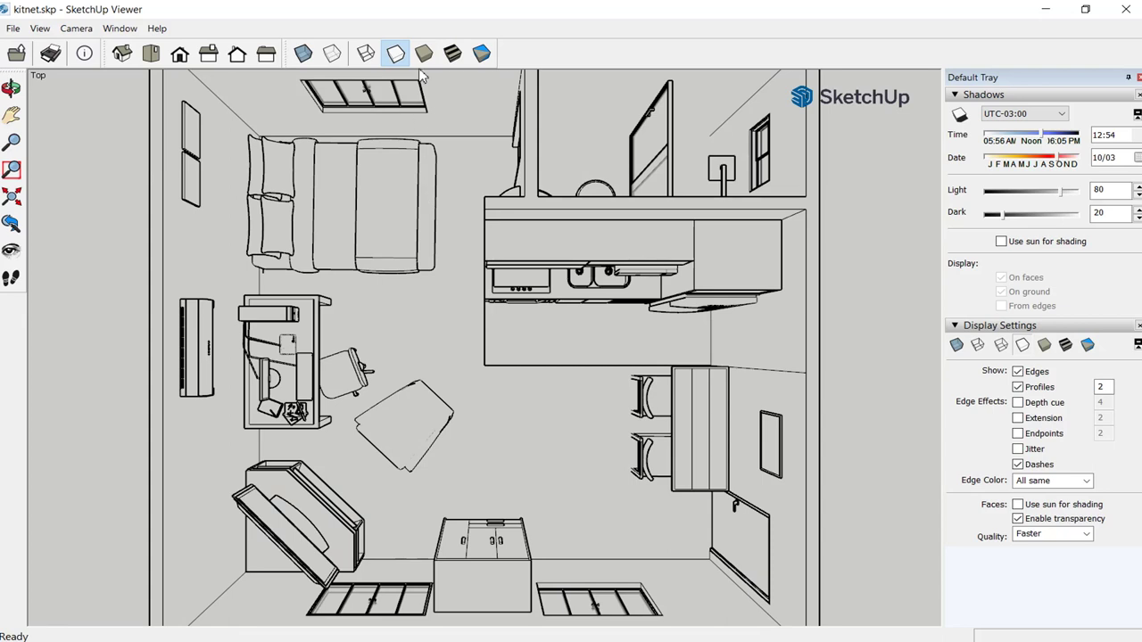
click(373, 67)
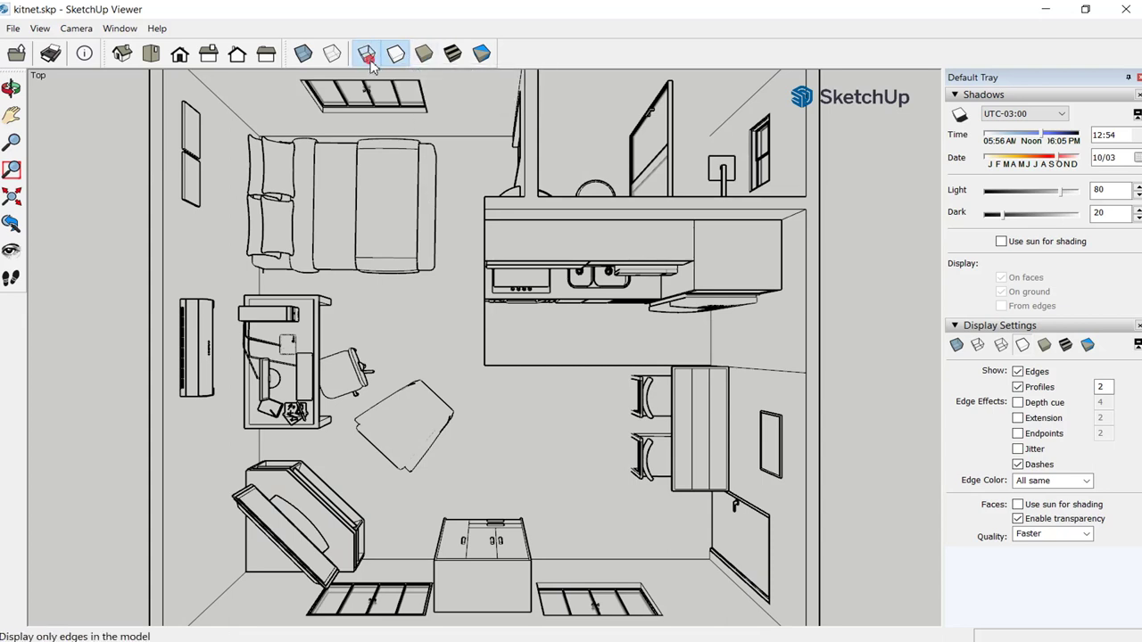
Tilt the plan into perspective with shaded faces and turn on X-Ray.
mouse_move(442, 292)
mouse_down()
mouse_move(475, 298)
mouse_move(430, 326)
mouse_move(424, 312)
mouse_up()
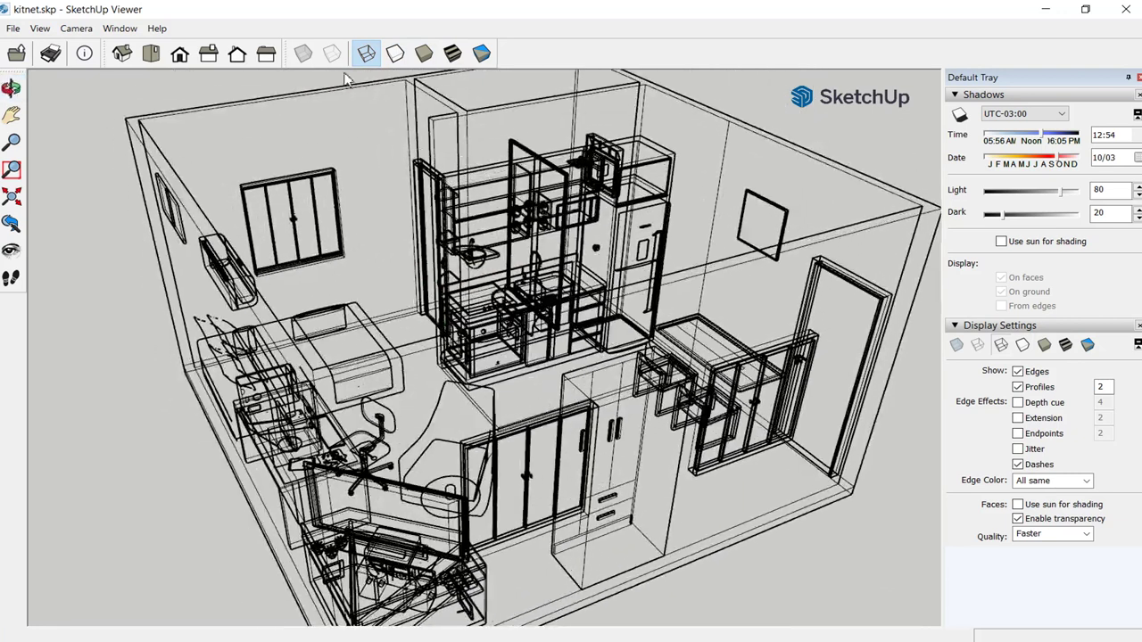
click(423, 54)
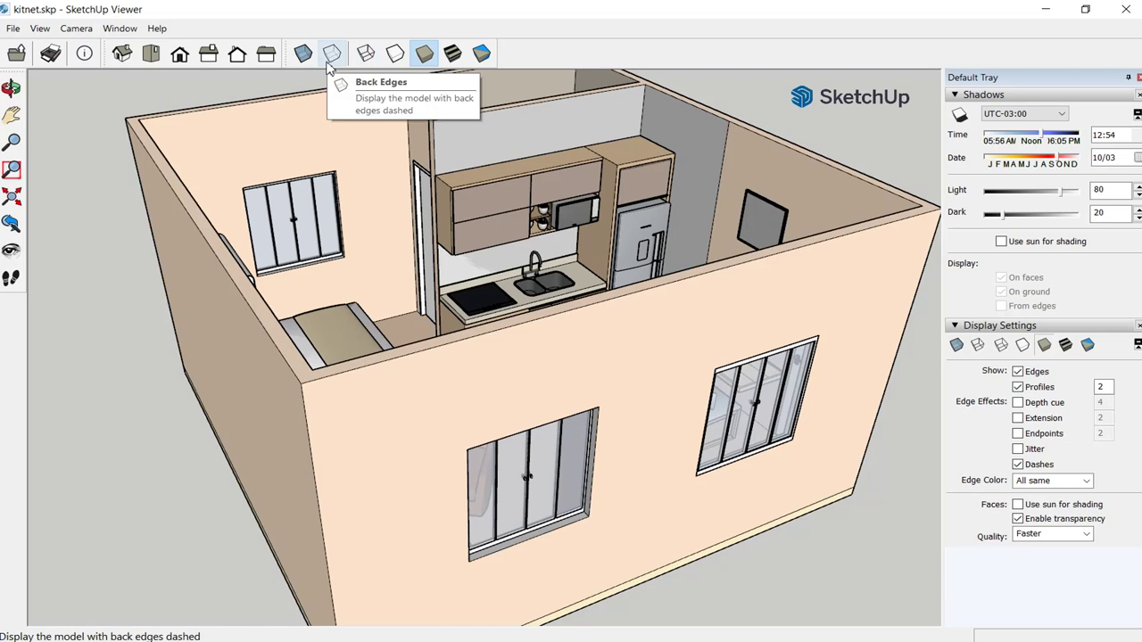
click(303, 53)
mouse_move(535, 335)
middle_down()
mouse_move(547, 270)
mouse_move(531, 246)
middle_up()
Show dashed Back Edges, close in on the kitchen, then switch to the Back view.
click(330, 55)
mouse_move(462, 254)
middle_down()
mouse_move(464, 191)
mouse_move(453, 214)
mouse_move(401, 168)
middle_up()
scroll(463, 189, up, 5)
middle_drag(412, 80, 259, 149)
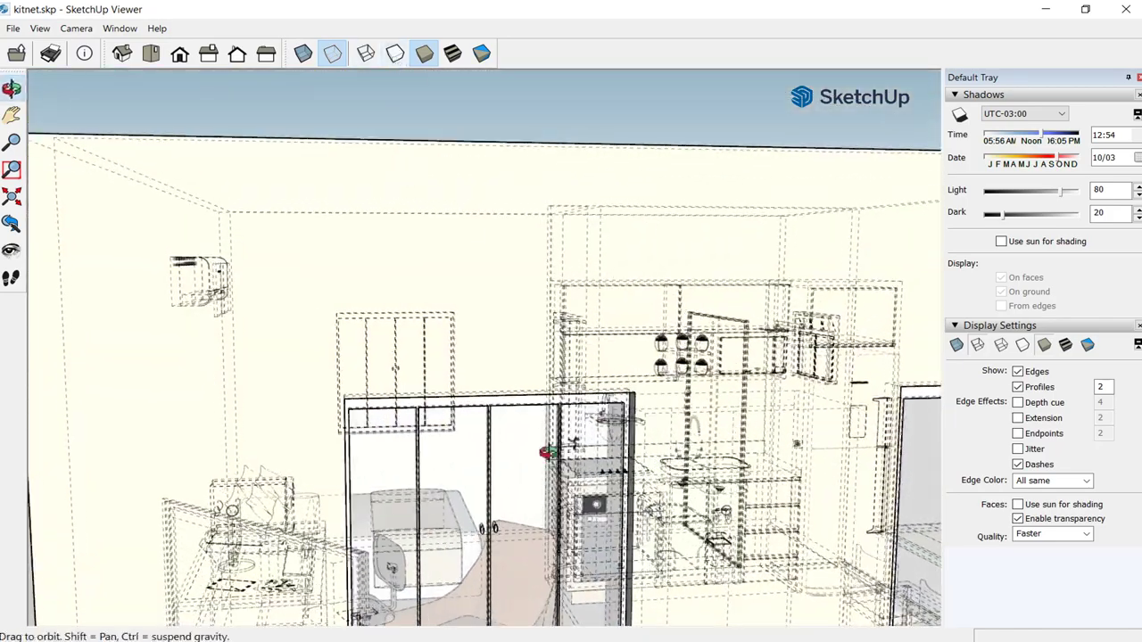
click(237, 53)
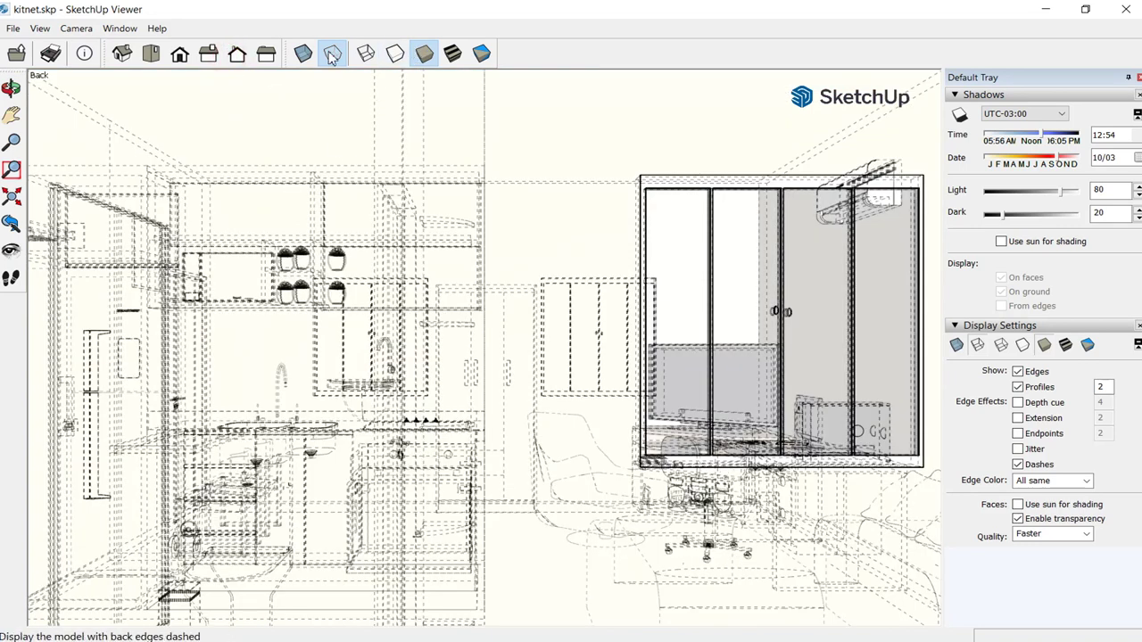
click(330, 53)
click(330, 54)
Turn off Back Edges and orbit and zoom out to a tilted view of the whole room.
click(330, 54)
key(o)
drag(484, 249, 598, 446)
scroll(607, 369, down, 3)
scroll(597, 365, down, 2)
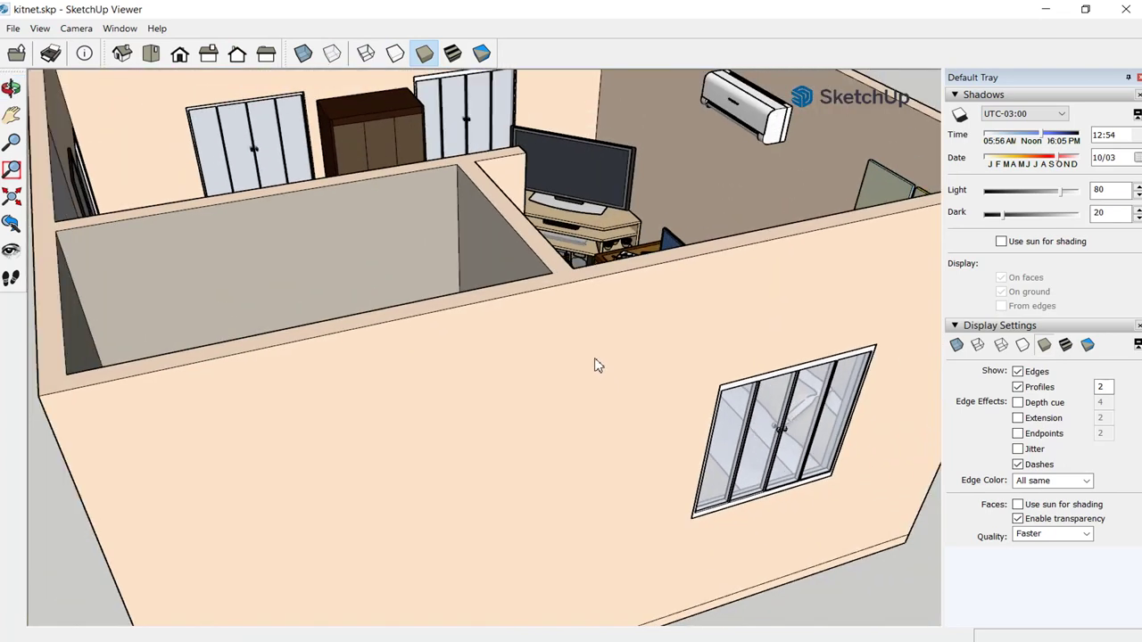
scroll(594, 362, down, 2)
scroll(500, 330, down, 2)
middle_drag(426, 296, 929, 237)
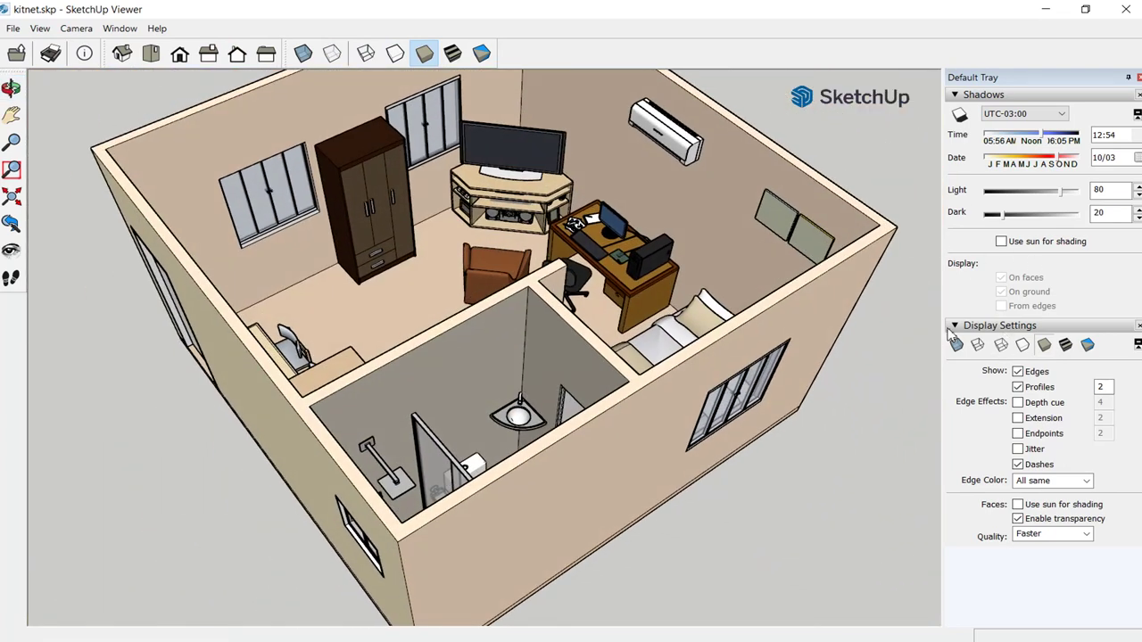
mouse_move(731, 204)
middle_down()
mouse_move(683, 158)
mouse_move(1012, 104)
middle_up()
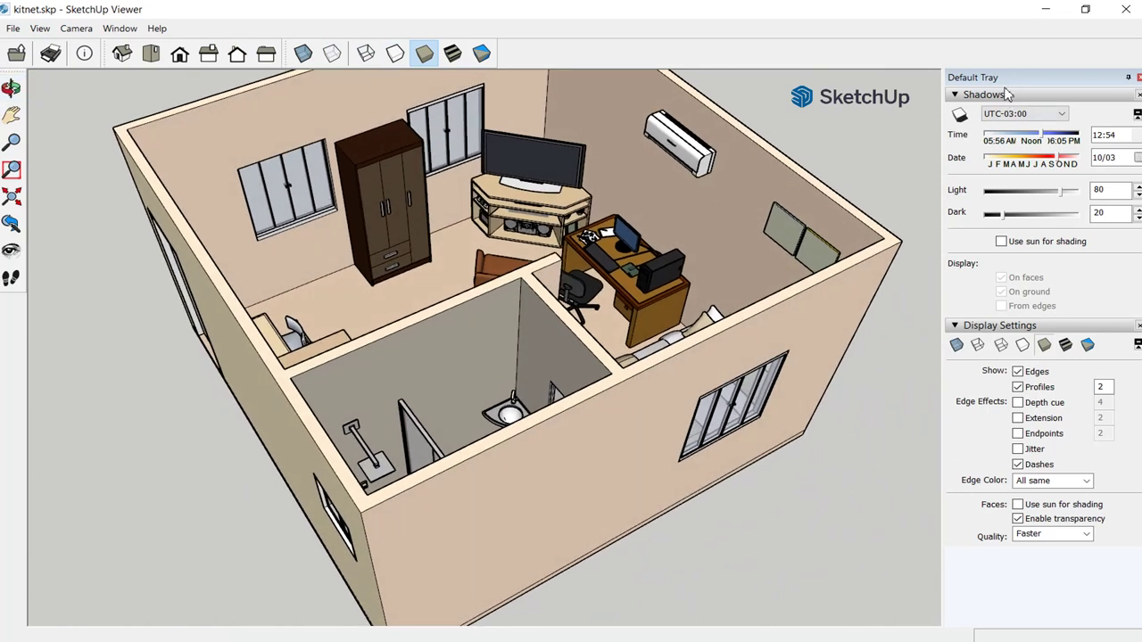
Collapse and re-expand the Shadows panel, then restore Shaded With Textures.
click(955, 95)
click(954, 95)
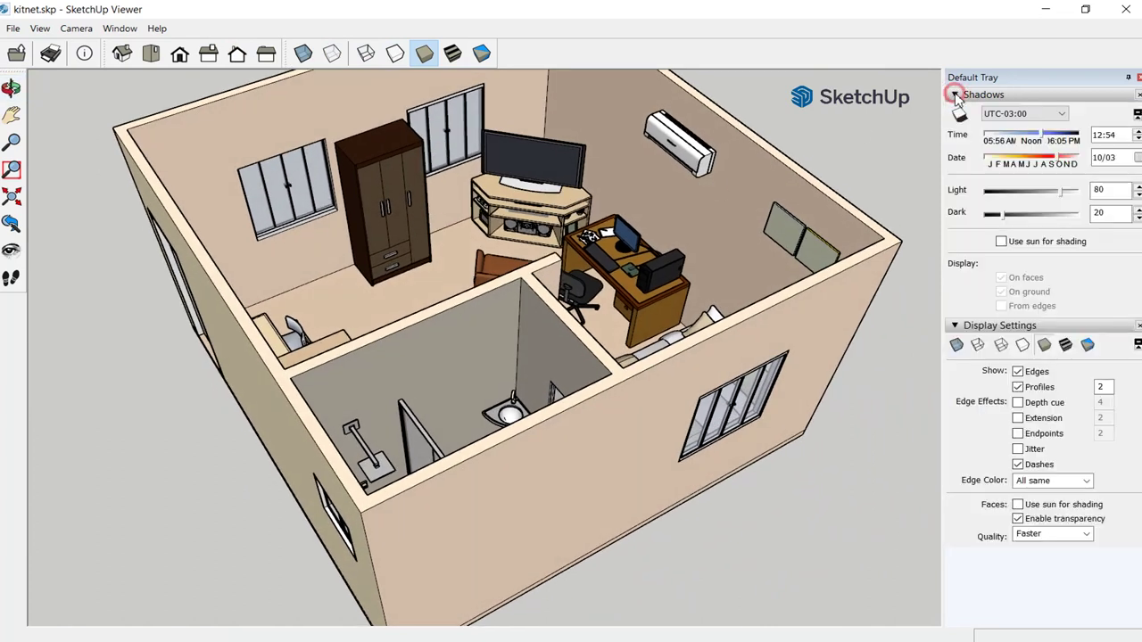
click(453, 57)
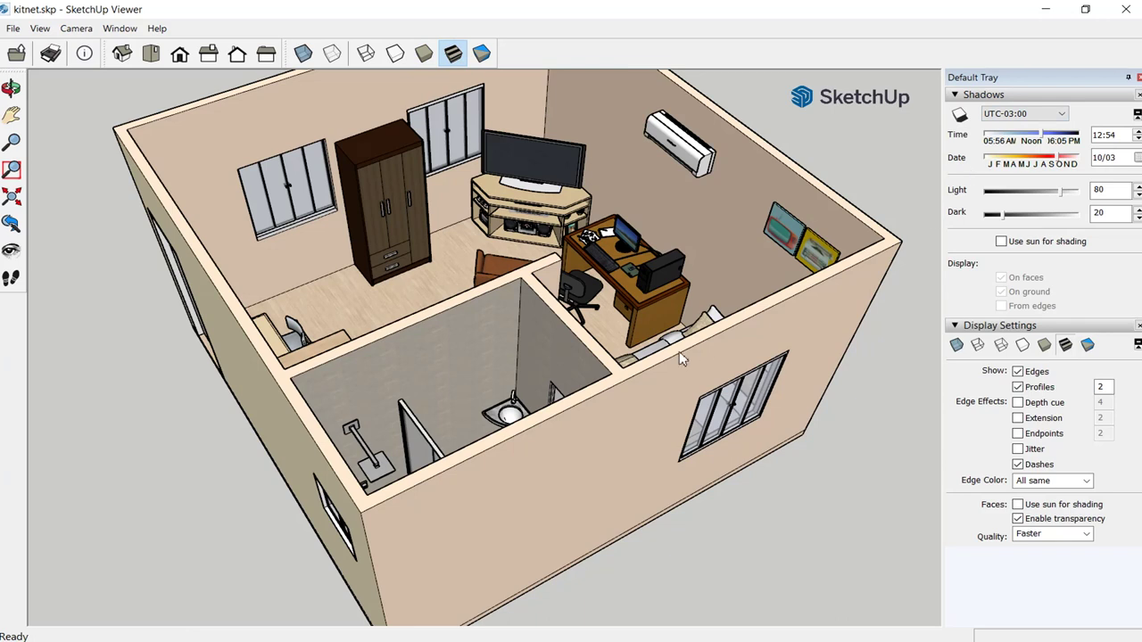
Keep the UTC-03:00 time zone and set the shadow date to 08/18 and time to 10:24.
scroll(690, 354, down, 2)
scroll(687, 356, down, 2)
scroll(660, 362, down, 1)
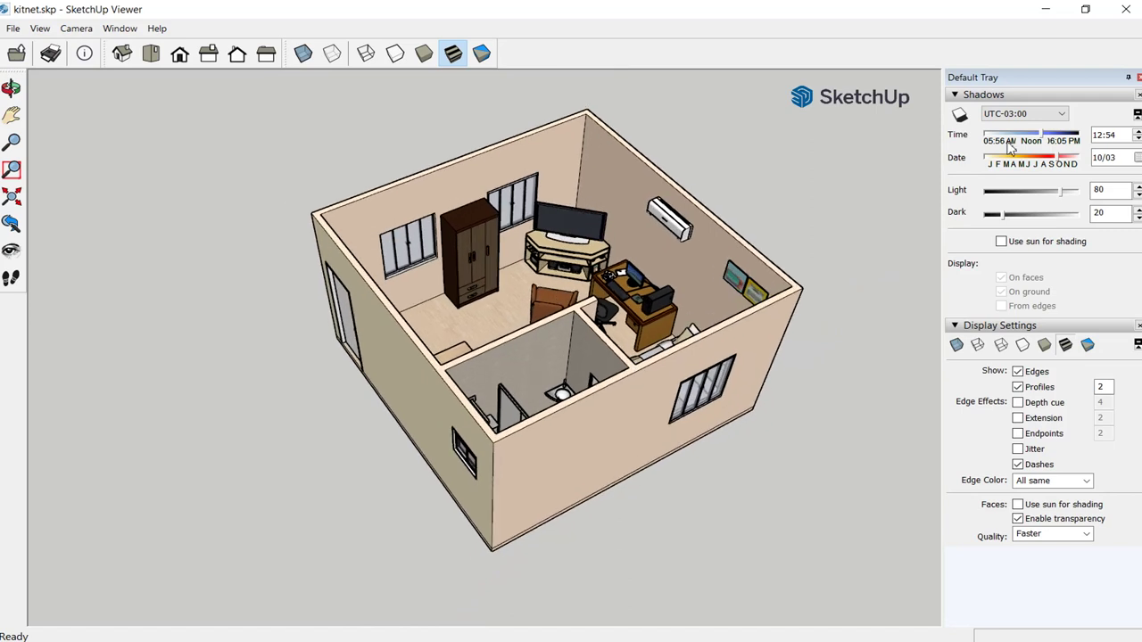
click(1040, 118)
click(1026, 129)
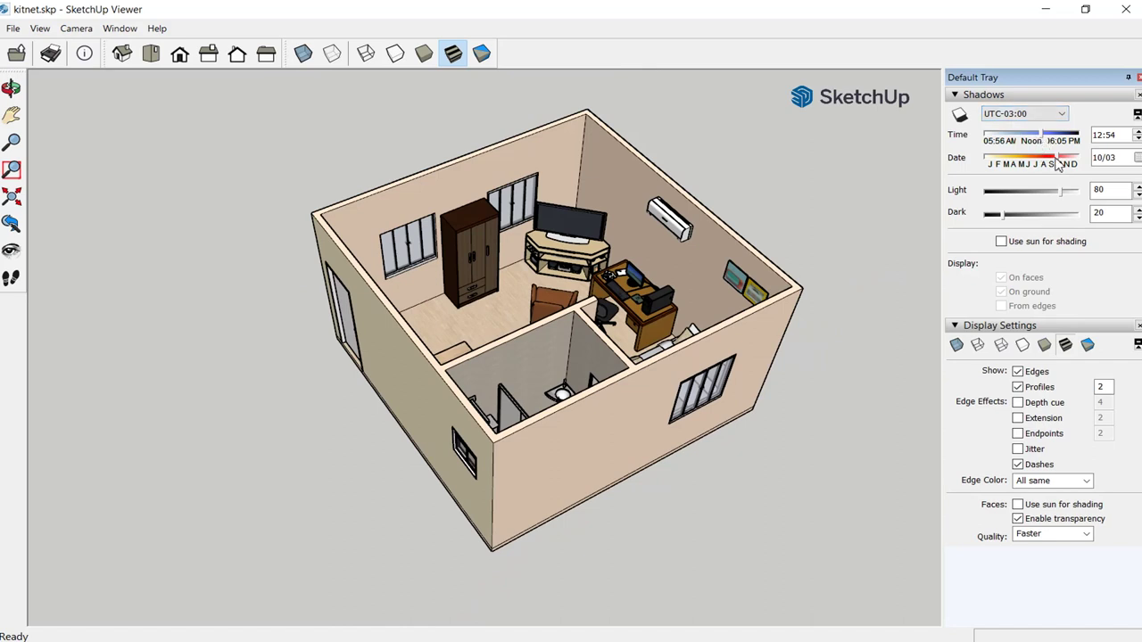
mouse_move(1058, 166)
mouse_down()
mouse_move(993, 170)
mouse_move(1047, 170)
mouse_move(993, 148)
mouse_move(1006, 162)
mouse_up()
drag(1006, 162, 1021, 166)
Orbit slightly, leave the light level at 80, and toggle Use sun for shading.
scroll(683, 379, up, 2)
scroll(664, 374, up, 2)
key(o)
drag(662, 373, 664, 373)
key(space)
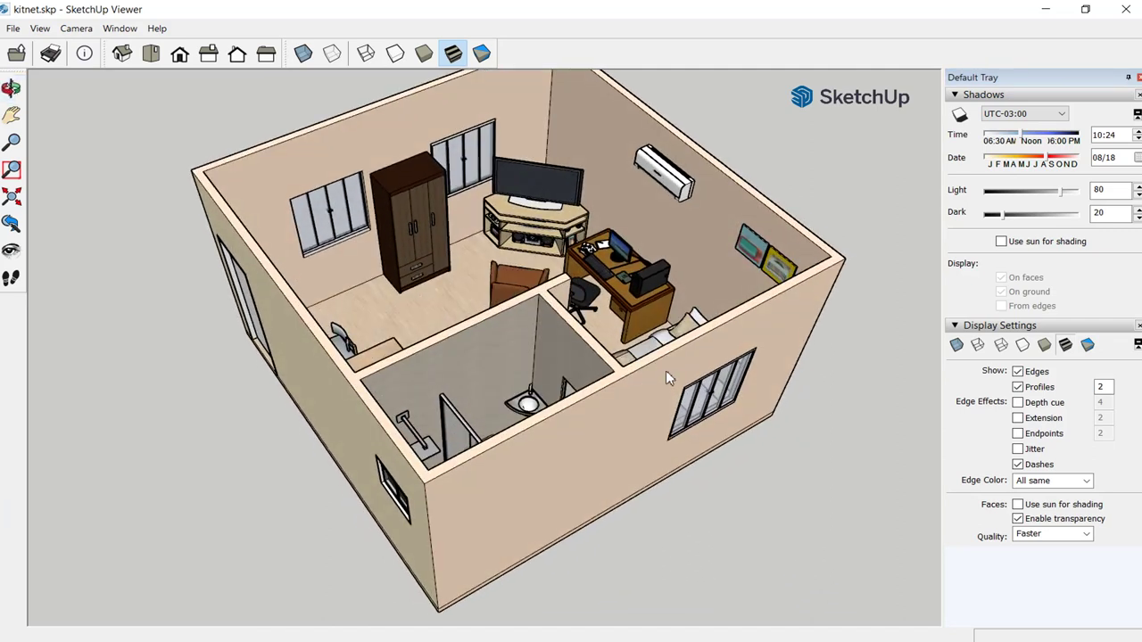
mouse_move(1068, 196)
mouse_down()
mouse_move(1026, 196)
mouse_move(1062, 193)
mouse_up()
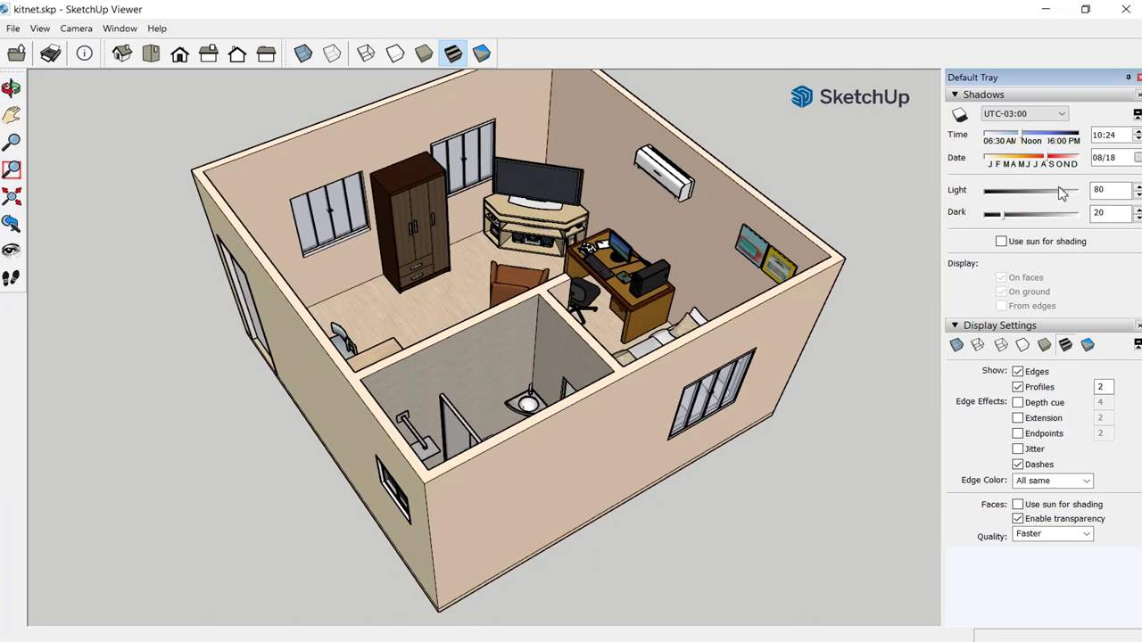
click(1002, 243)
click(1002, 243)
Turn on Use sun for shading and drag the Time and Date sliders.
click(1002, 243)
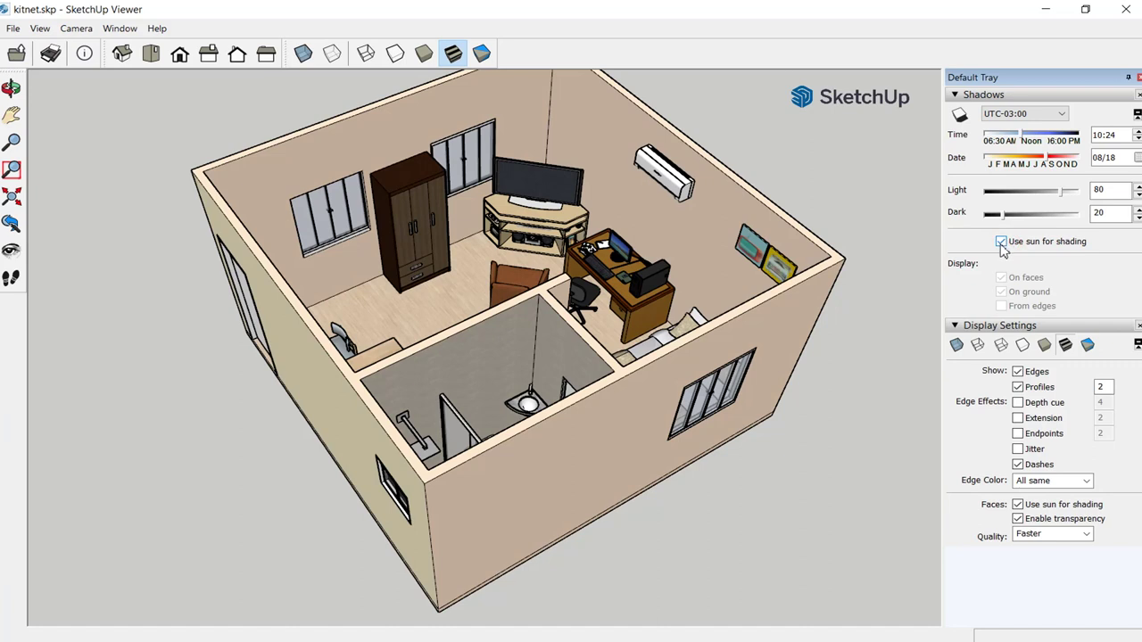
mouse_move(1022, 141)
mouse_down()
mouse_move(1032, 143)
mouse_move(1014, 147)
mouse_up()
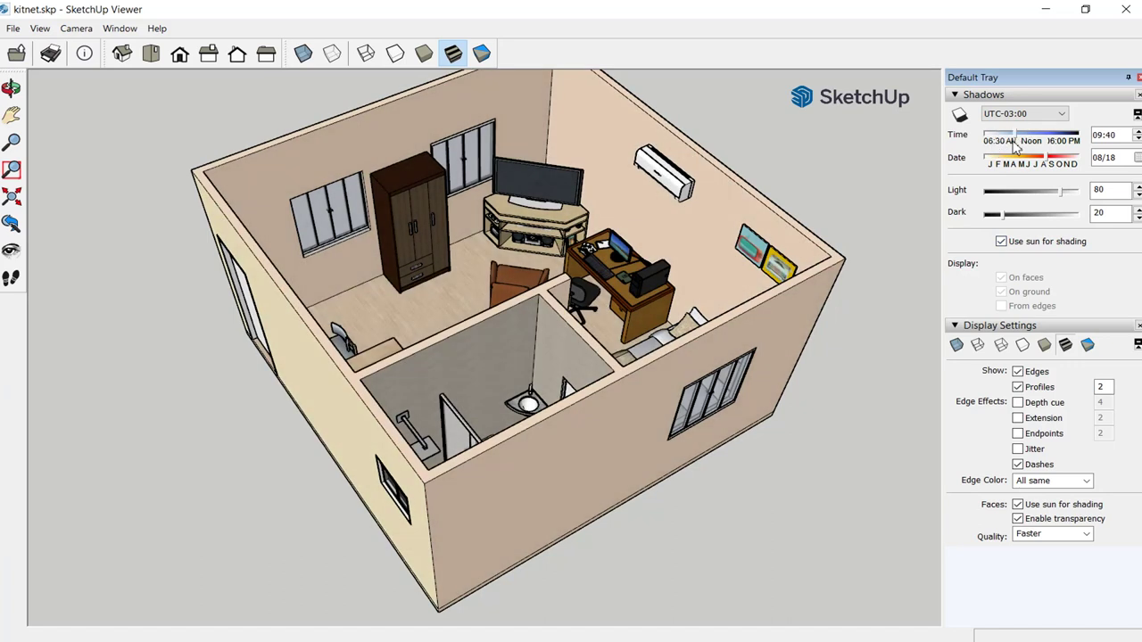
drag(1035, 160, 997, 166)
Use the calendar to pick July, setting the shadow date to 07/01.
click(1136, 157)
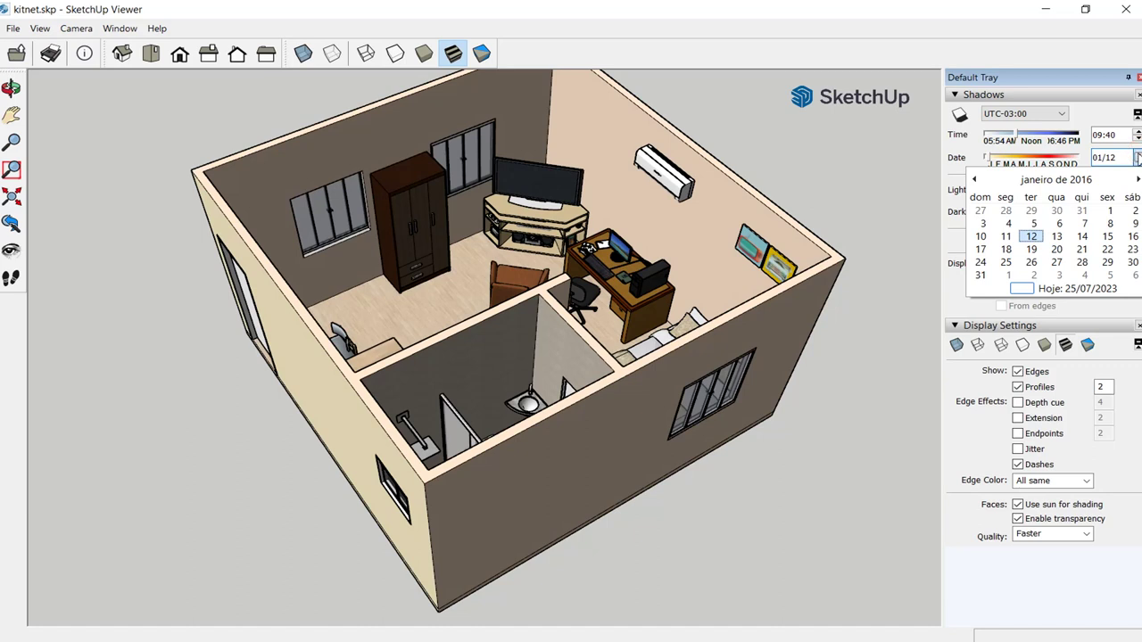
click(1136, 179)
click(1137, 179)
click(1137, 180)
click(1133, 180)
click(1134, 179)
click(1133, 179)
click(1133, 180)
click(1134, 179)
click(1134, 179)
click(1066, 179)
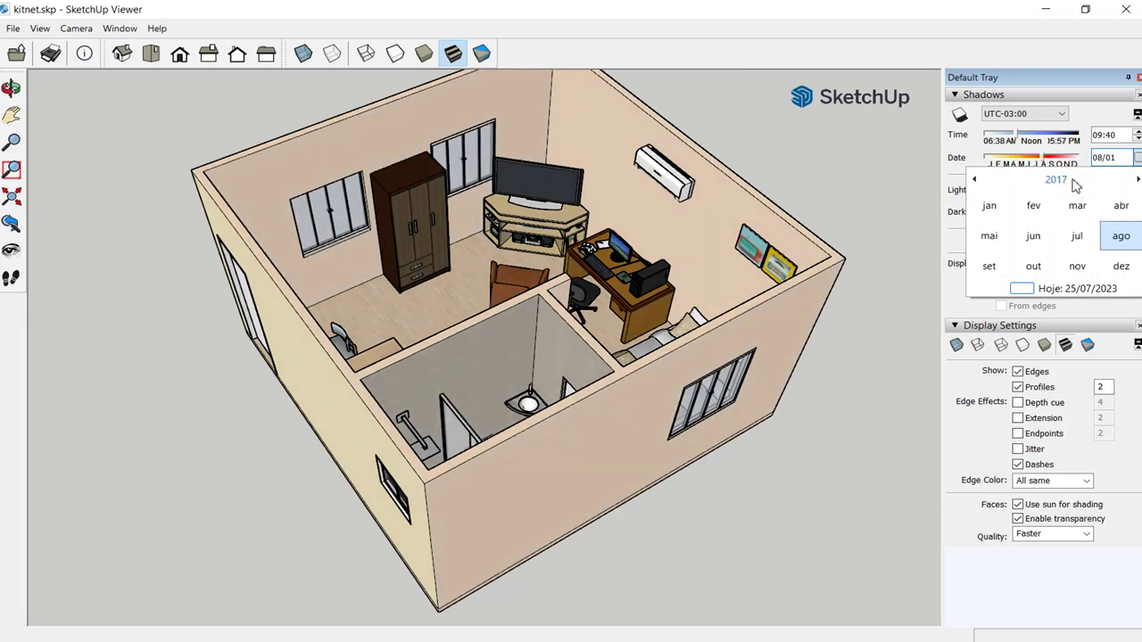
click(1071, 288)
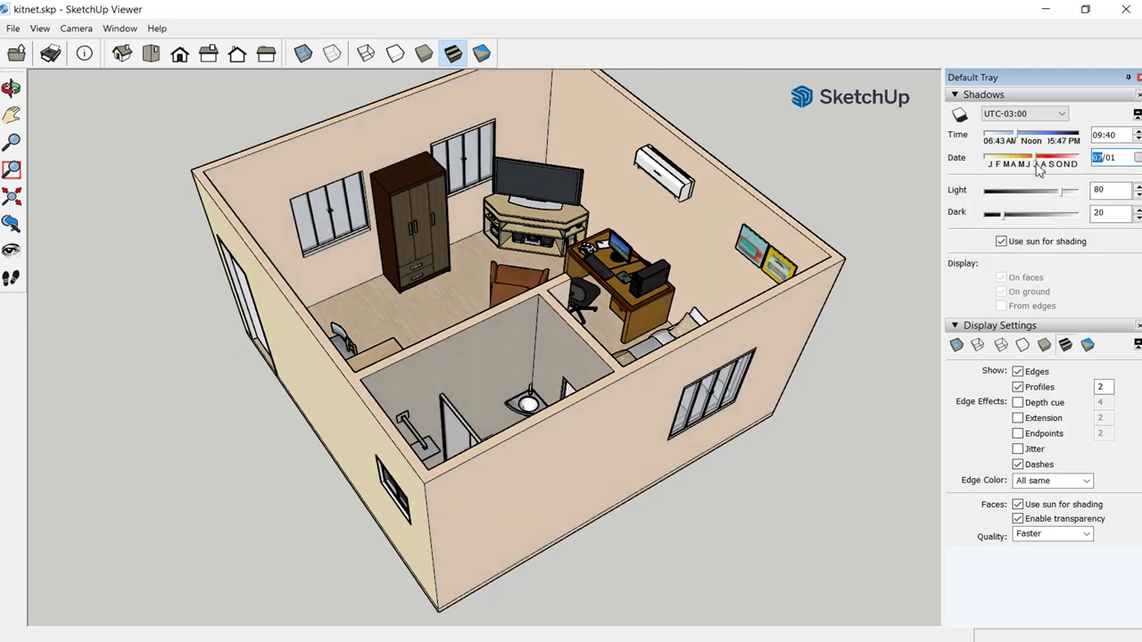
Set the sun time to 14:44.
drag(1023, 142, 1038, 144)
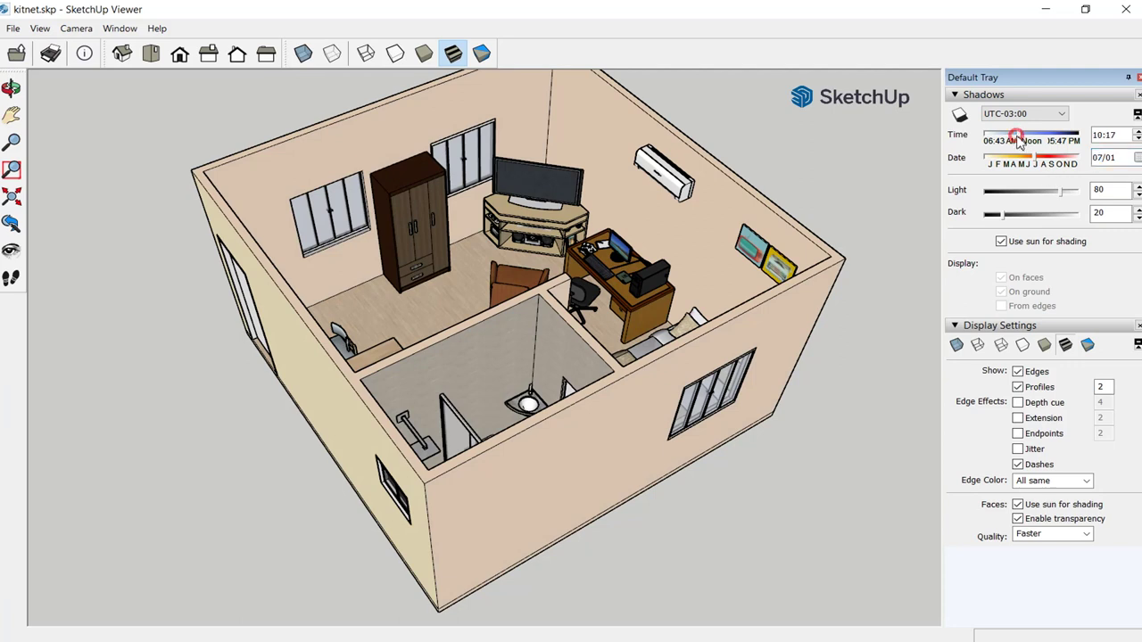
click(1137, 131)
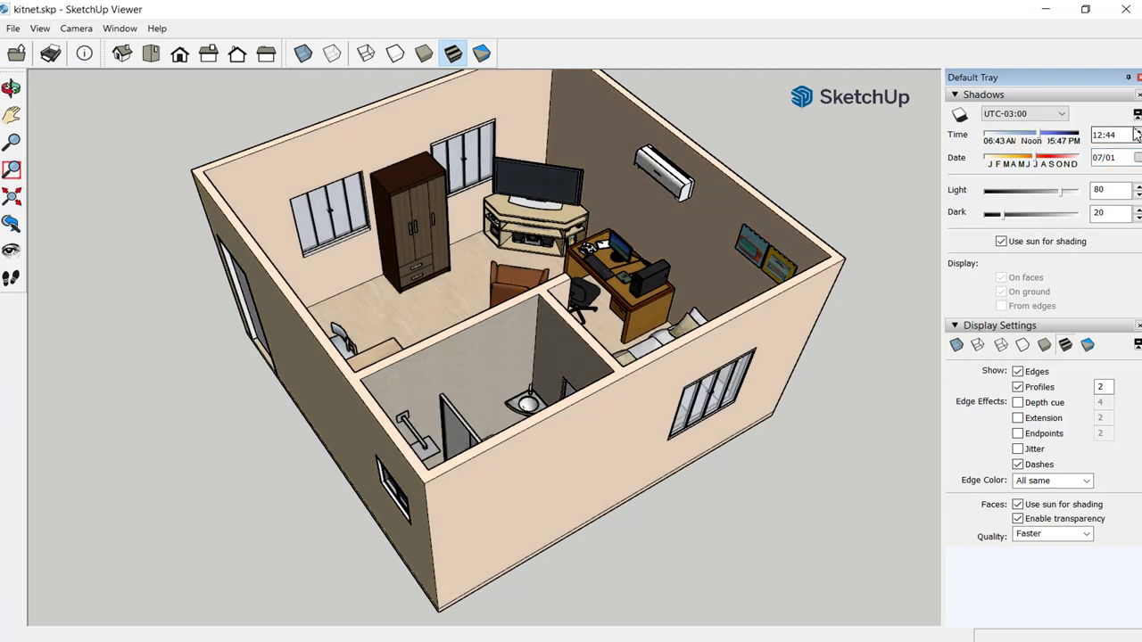
click(1137, 130)
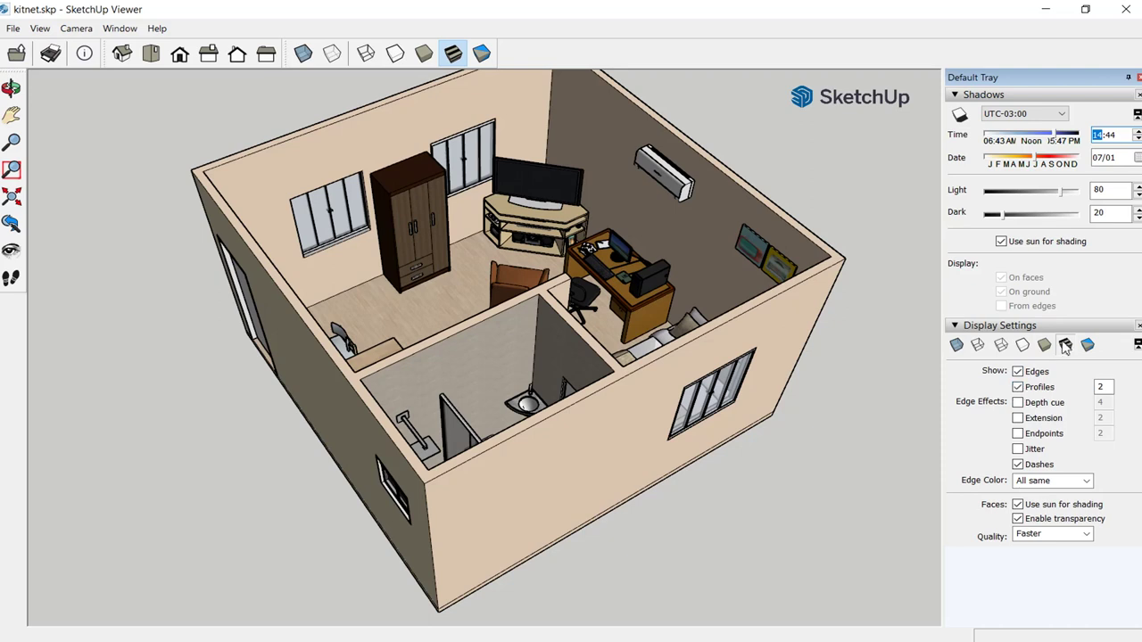
Toggle Edges and Profiles on and off to compare, leaving profiles on.
click(1018, 371)
click(1018, 373)
click(1016, 373)
click(1017, 373)
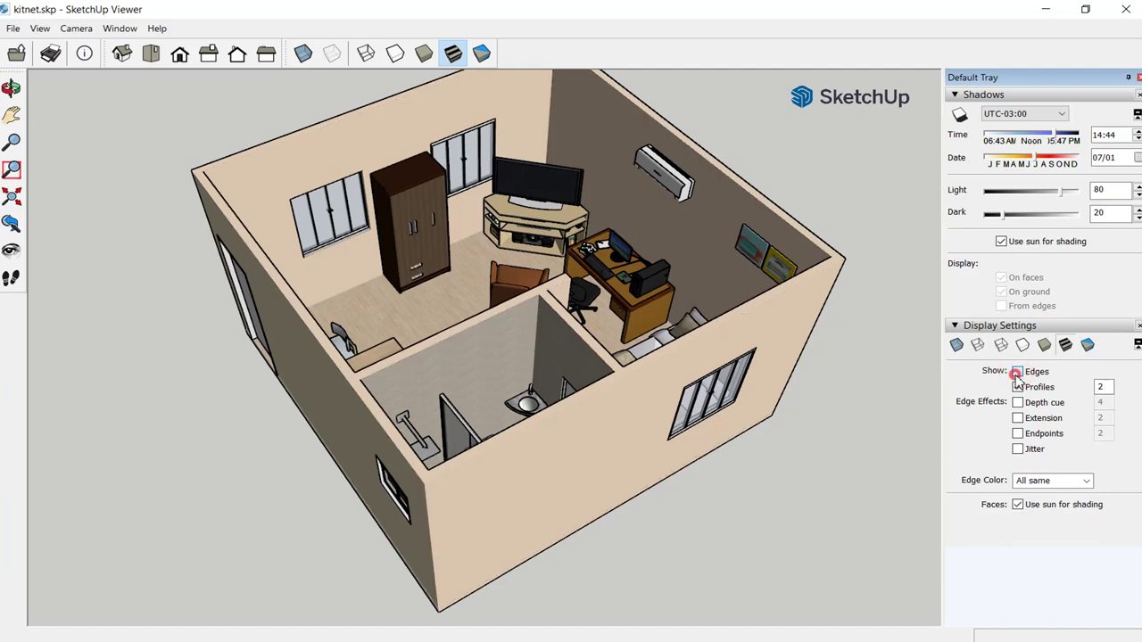
click(1018, 373)
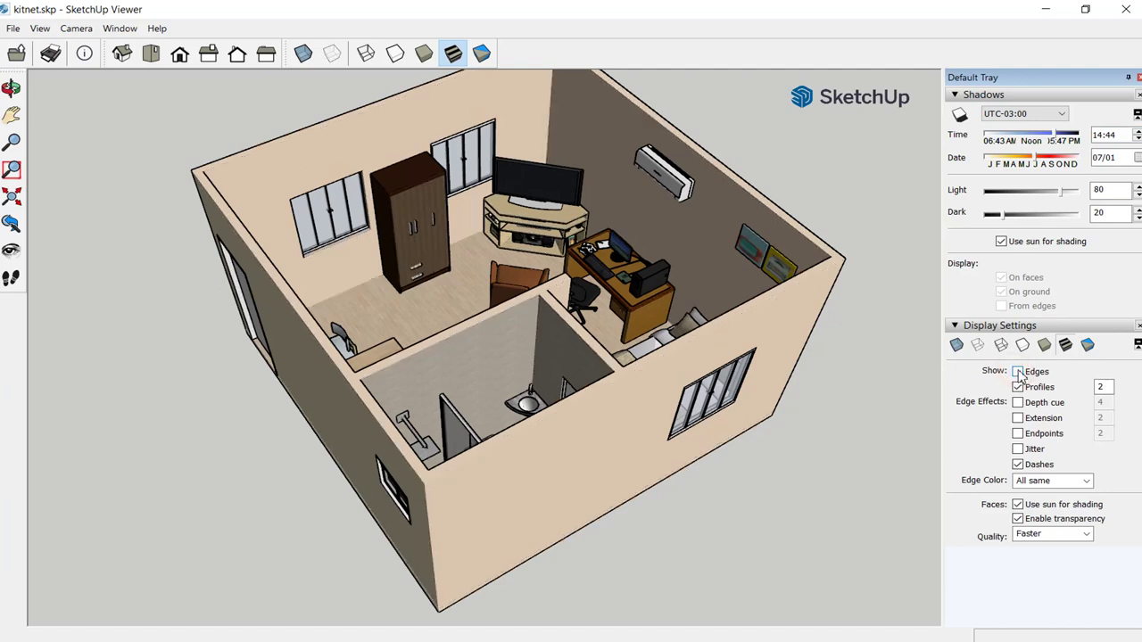
click(1018, 387)
click(1018, 387)
click(1018, 387)
click(1018, 387)
click(1018, 387)
click(1018, 387)
Hide the edges and change the Profiles width from 2 to 1.
click(1017, 372)
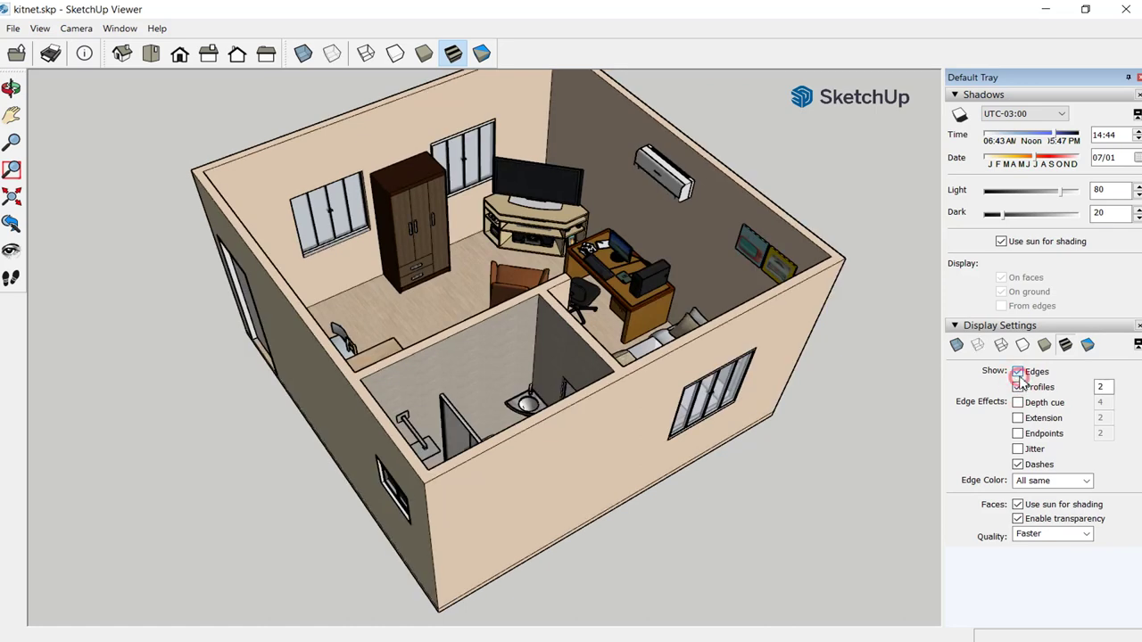
click(1018, 372)
click(1018, 387)
click(1018, 387)
click(1101, 387)
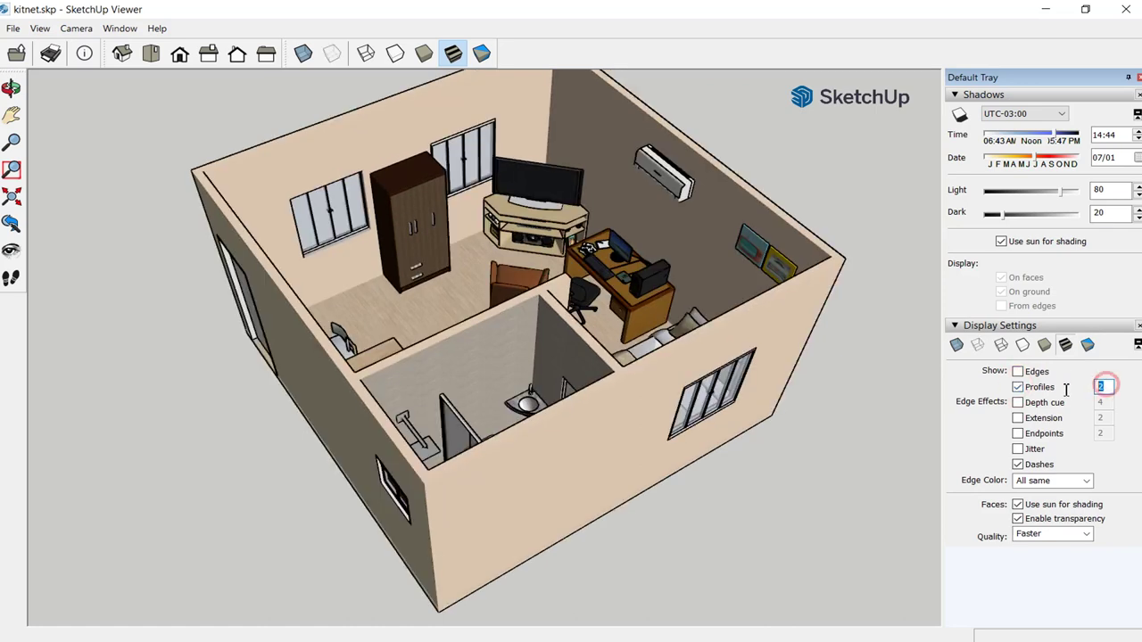
text(1)
key(Return)
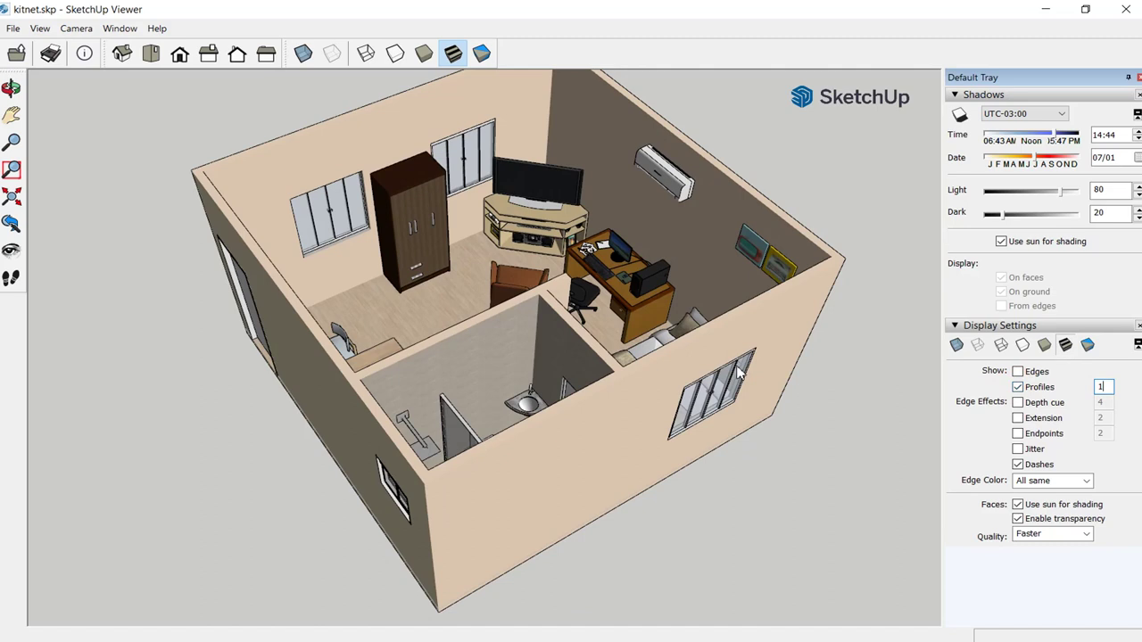
Browse the Camera menu and orbit the model slightly.
click(70, 29)
click(75, 31)
click(87, 31)
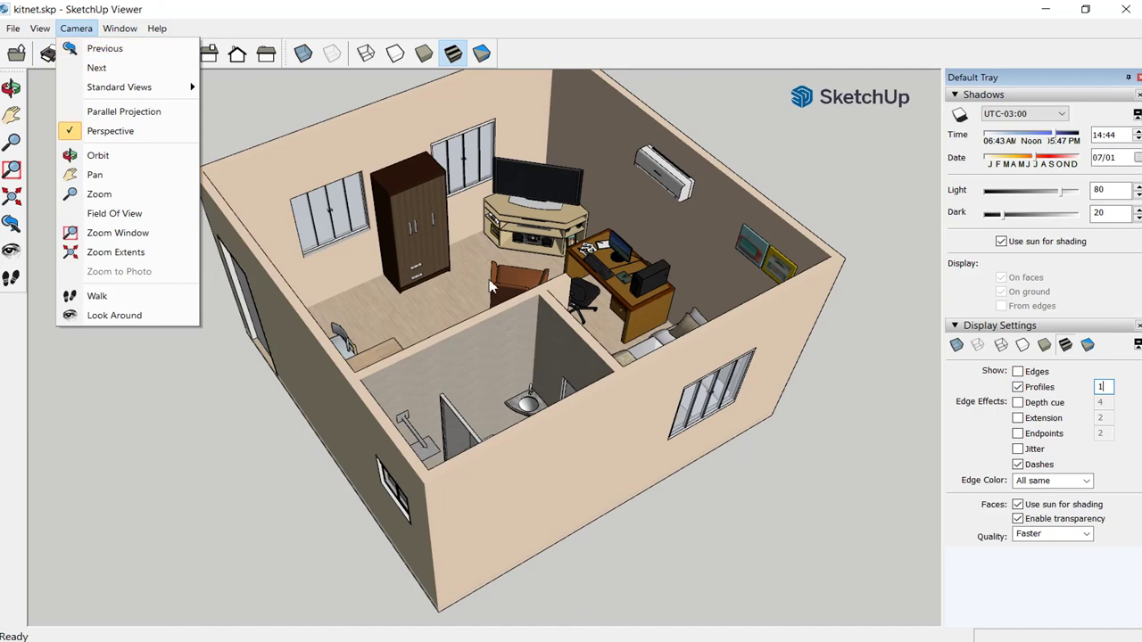
click(386, 310)
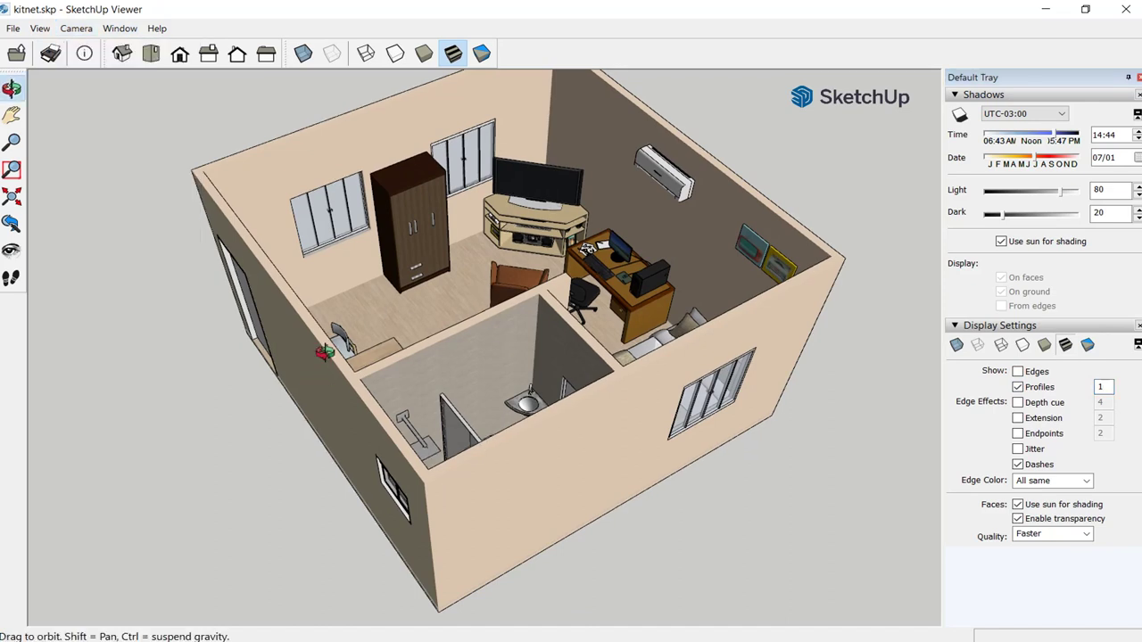
middle_drag(318, 375, 336, 336)
click(76, 28)
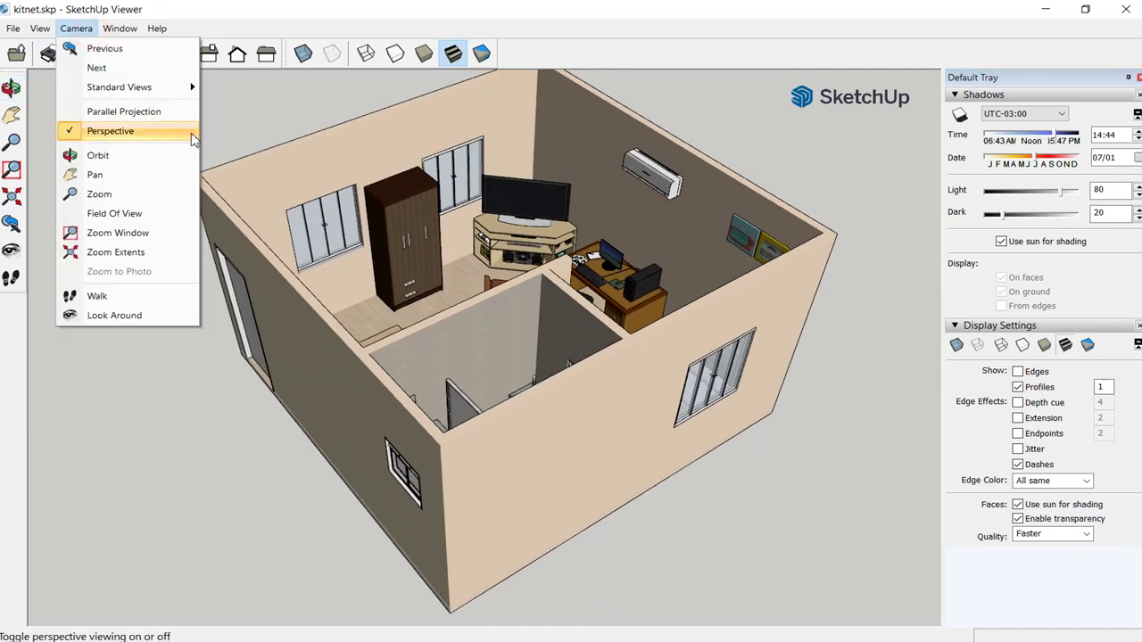
click(662, 465)
middle_drag(659, 460, 608, 404)
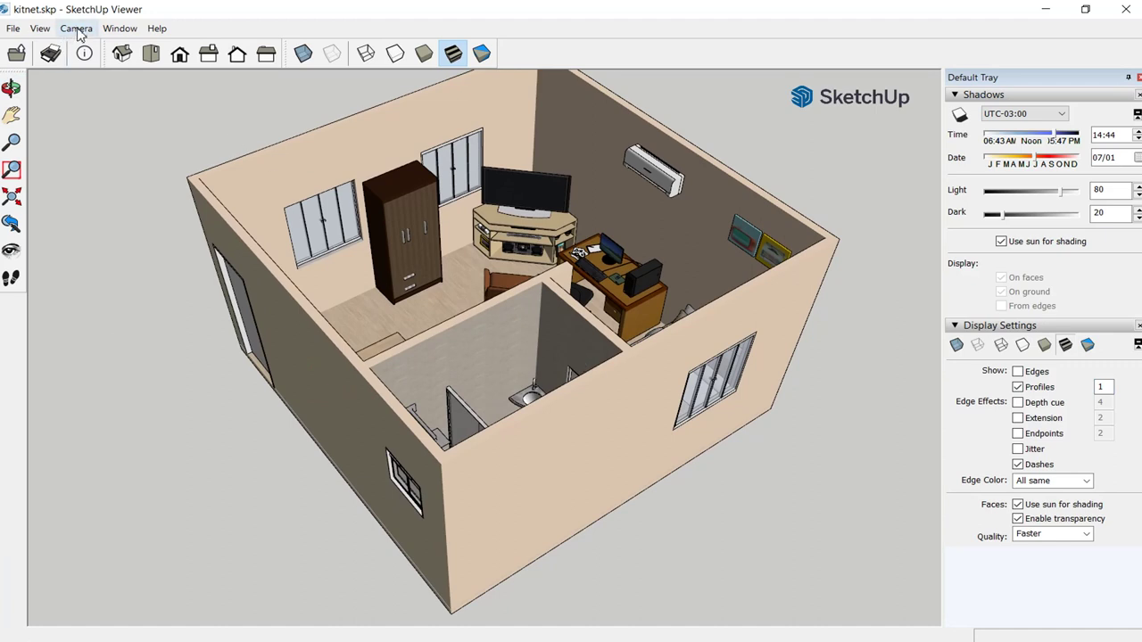
Switch to the Top view and set the camera to Parallel Projection.
click(150, 53)
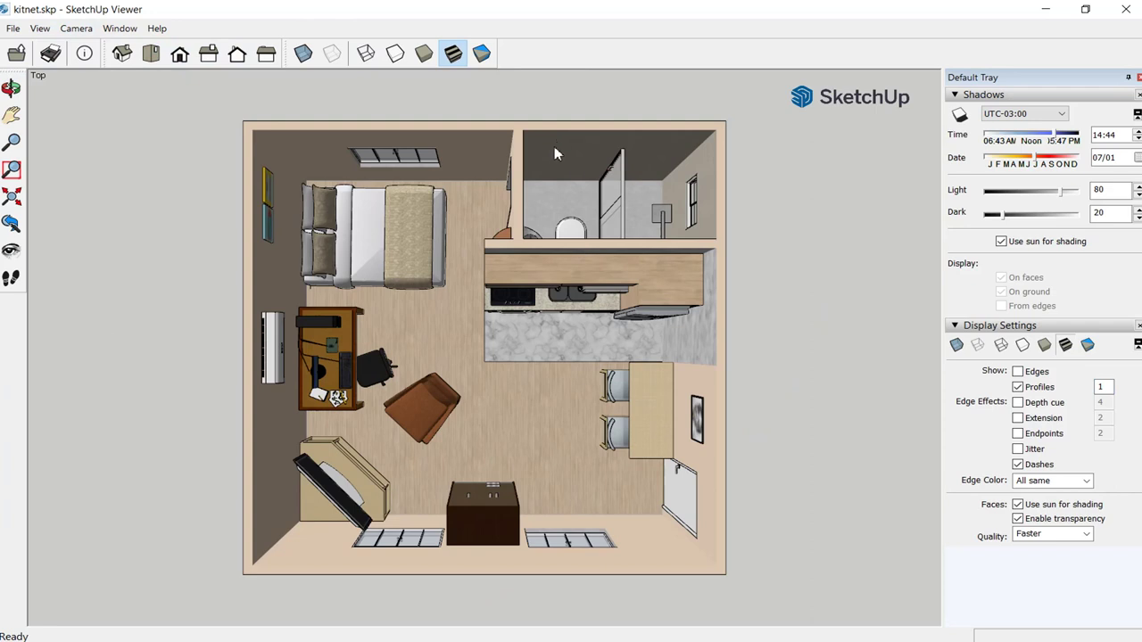
click(71, 30)
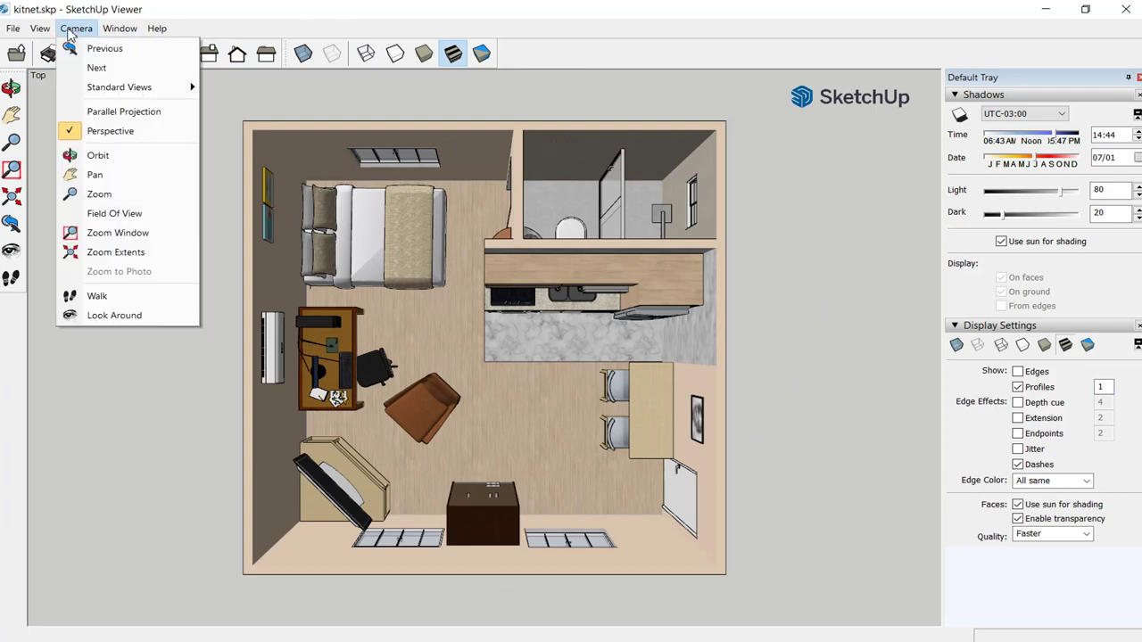
click(124, 112)
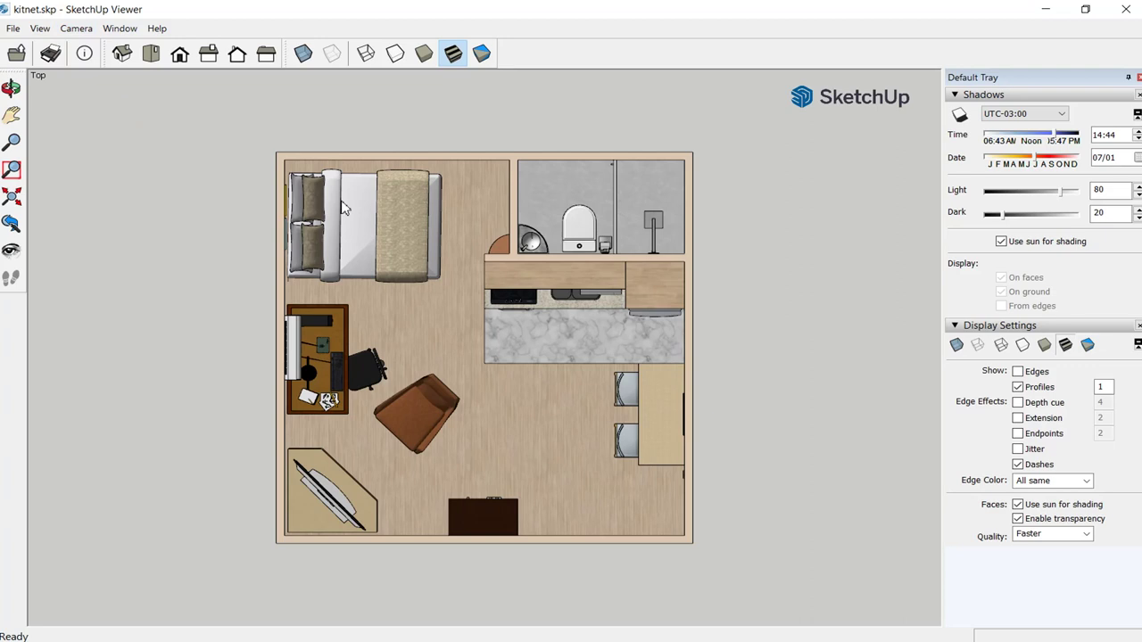
click(76, 28)
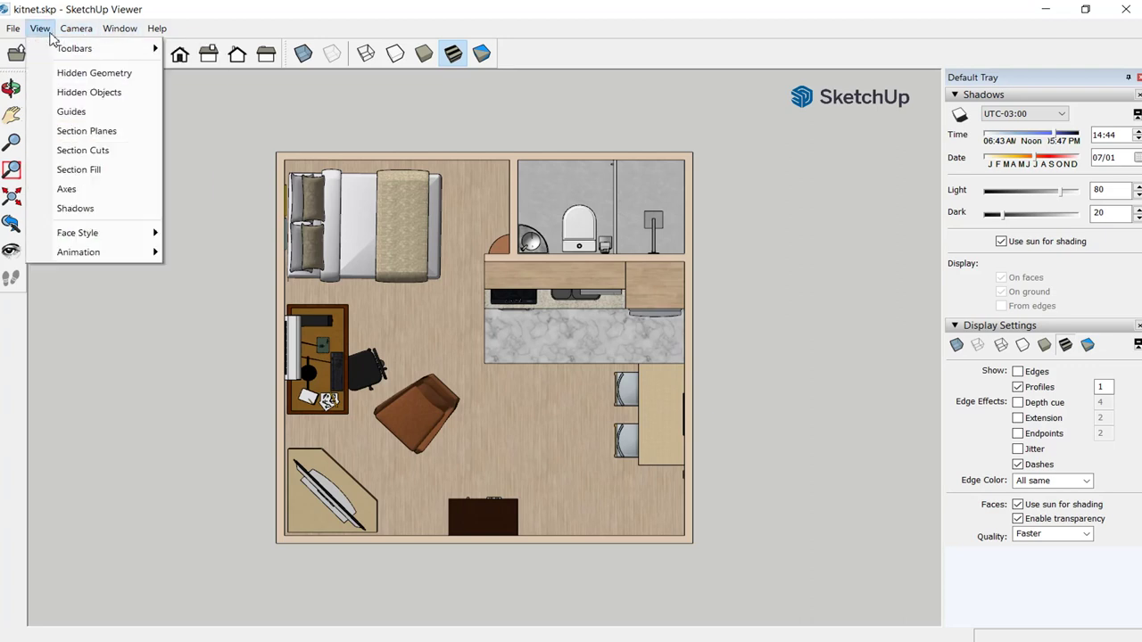
Turn on Section Planes, orbit into an angled 3D view, and toggle Section Cuts on and off.
click(93, 130)
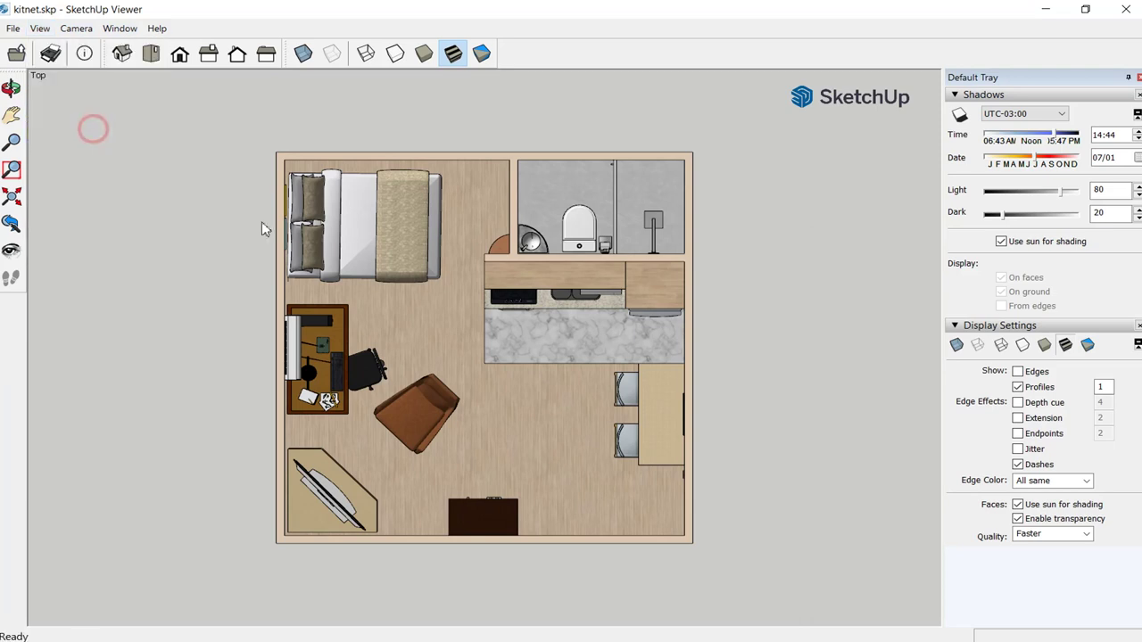
middle_drag(459, 321, 414, 368)
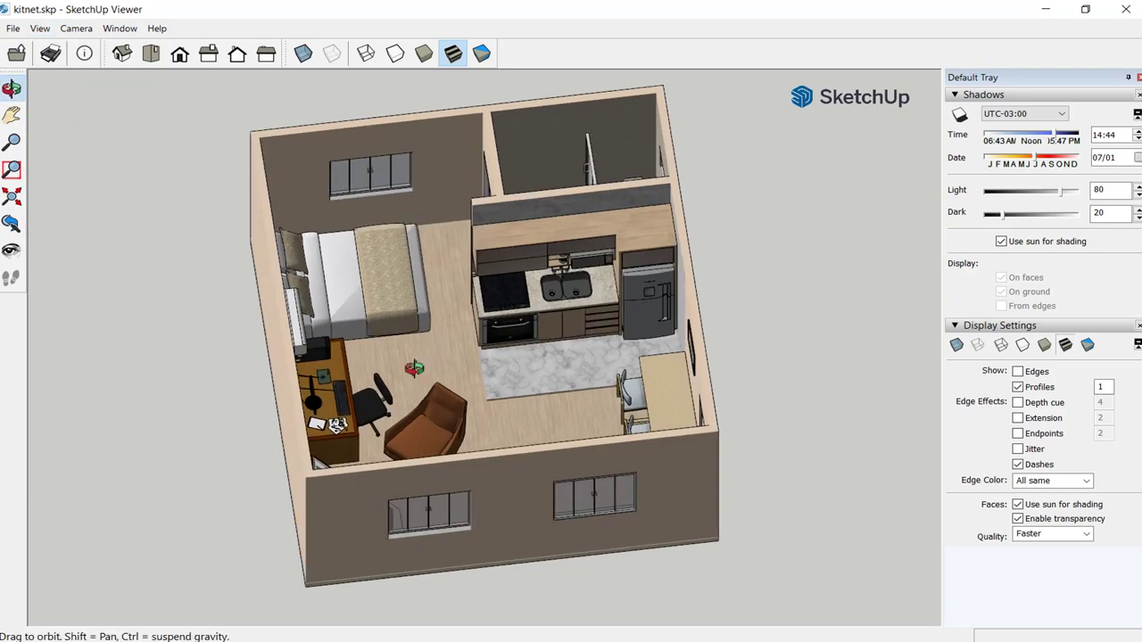
drag(414, 367, 499, 184)
click(76, 29)
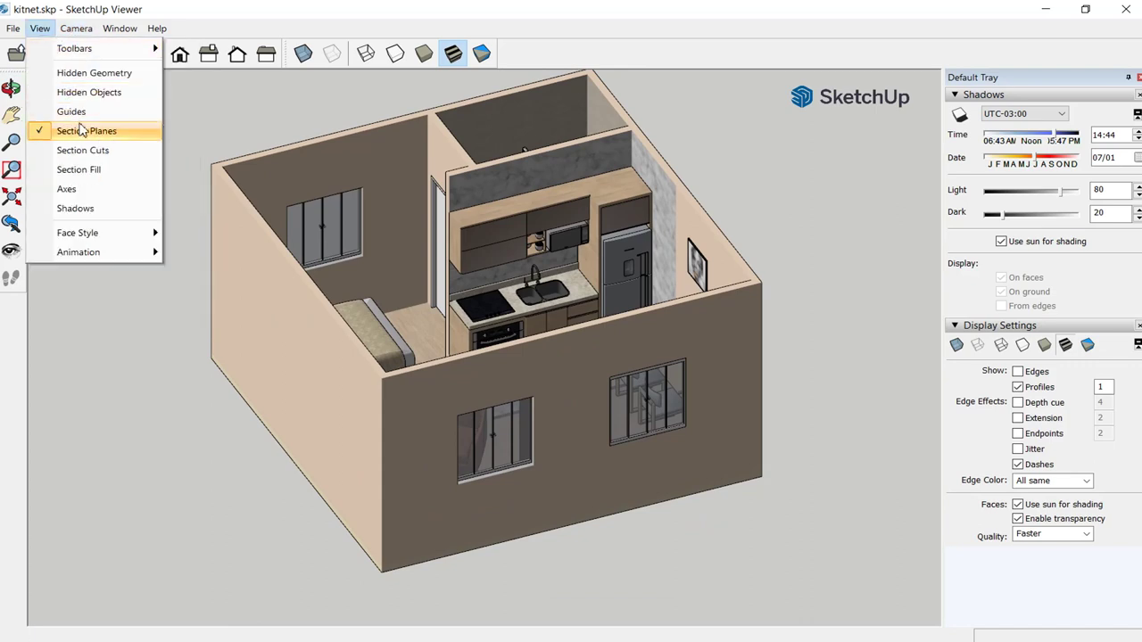
click(78, 149)
click(40, 28)
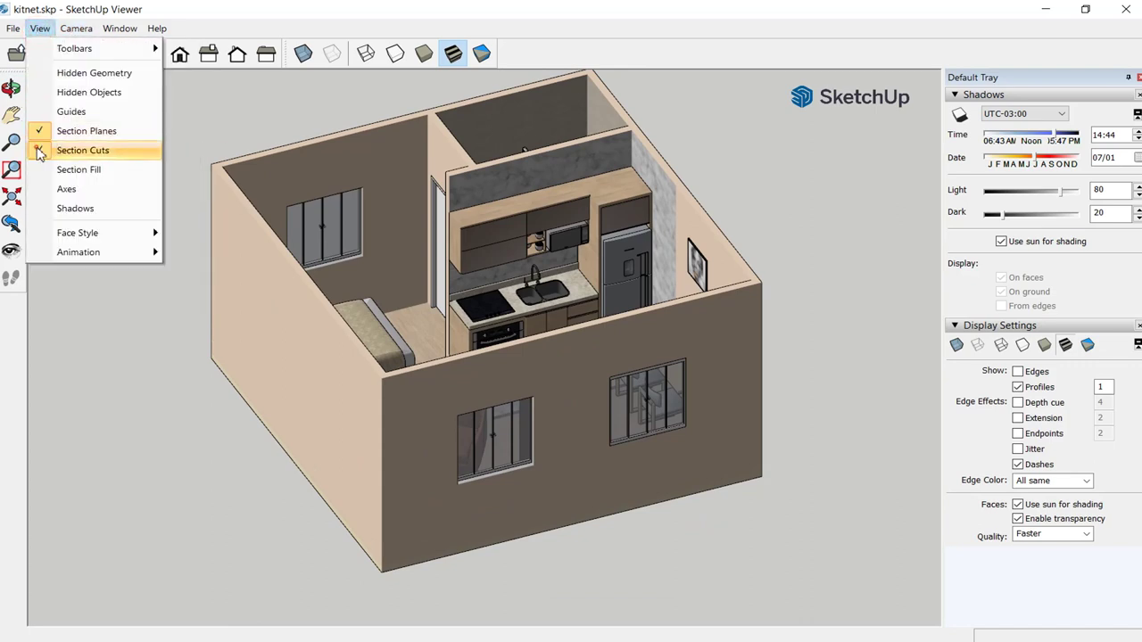
click(39, 152)
click(41, 28)
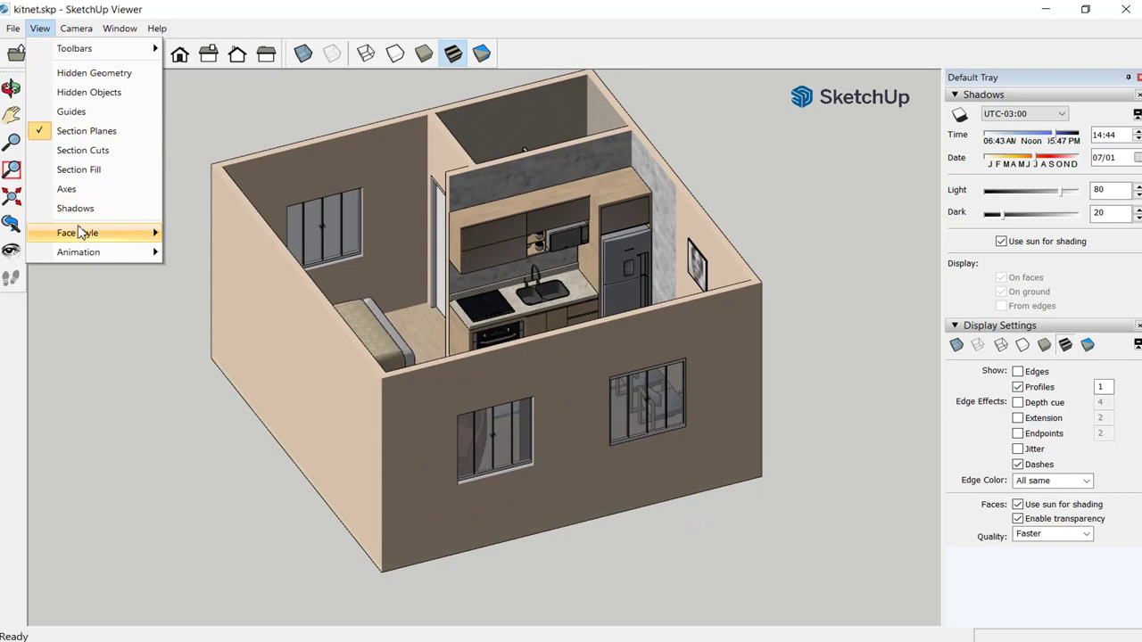
click(522, 383)
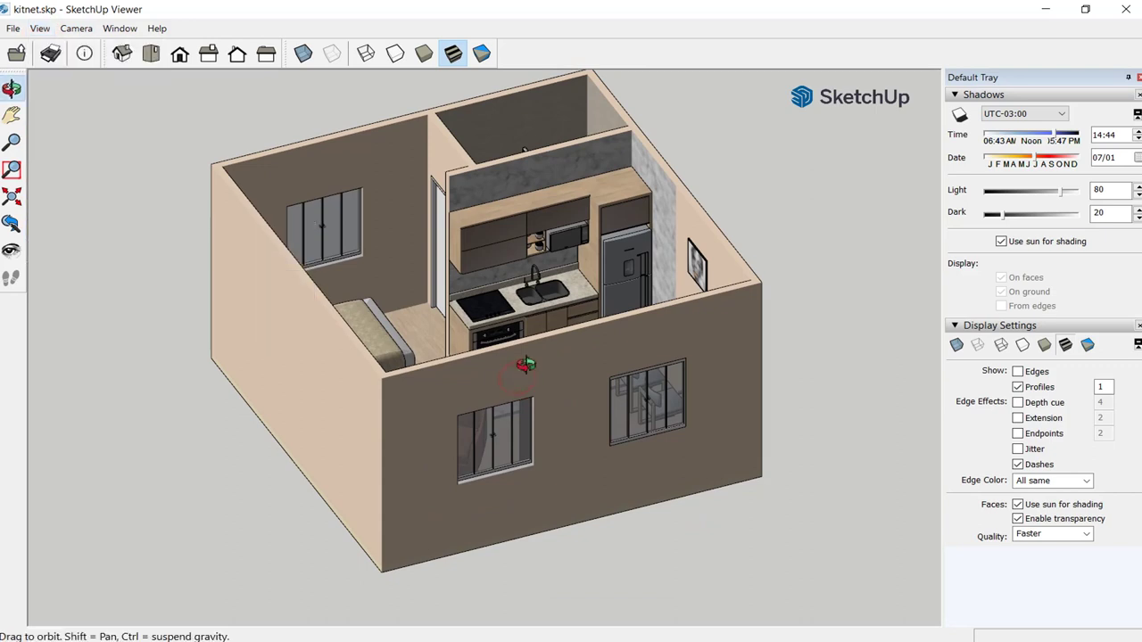
Glance at the File menu and orbit to a higher view toward the kitchen.
drag(527, 364, 499, 362)
click(13, 28)
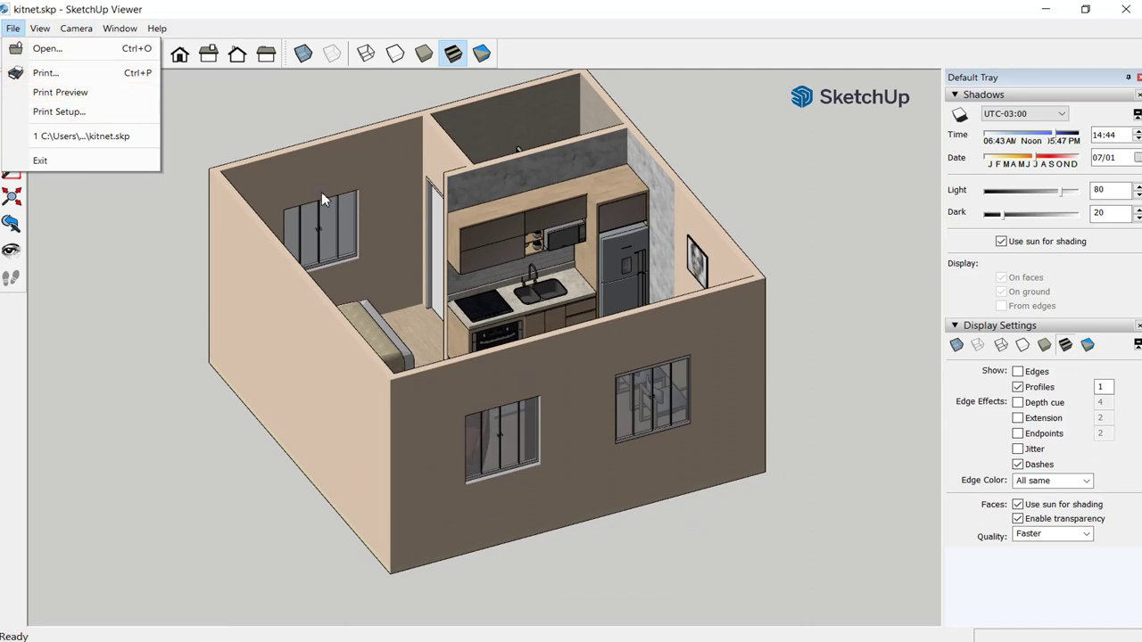
click(497, 145)
mouse_move(485, 187)
mouse_down()
mouse_move(535, 214)
mouse_move(586, 189)
mouse_up()
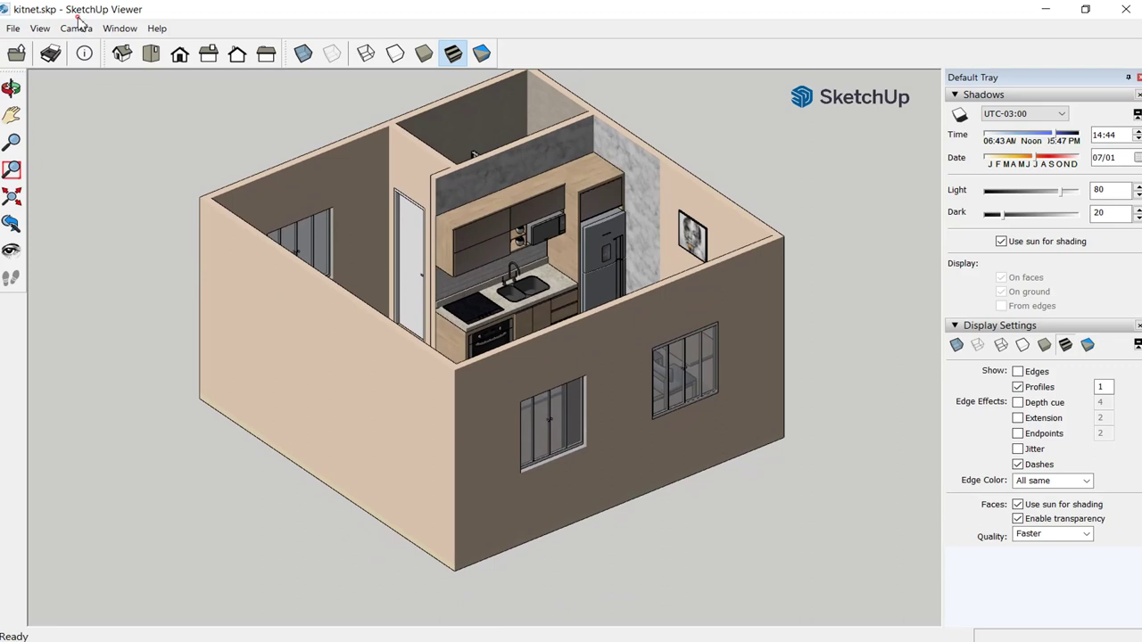
click(109, 27)
click(133, 73)
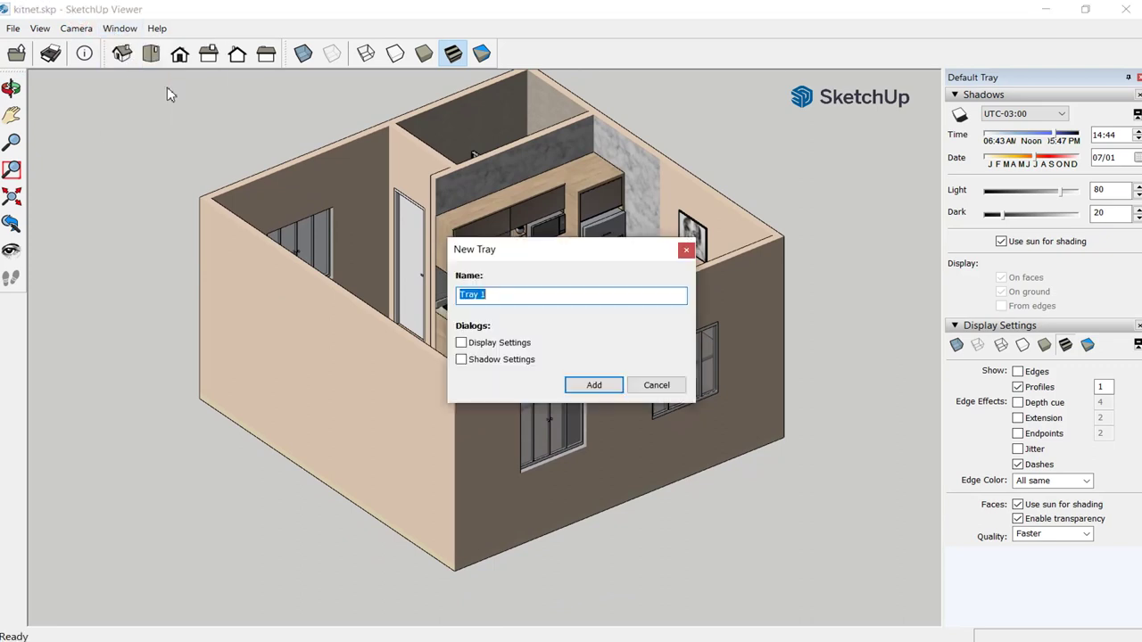
click(657, 385)
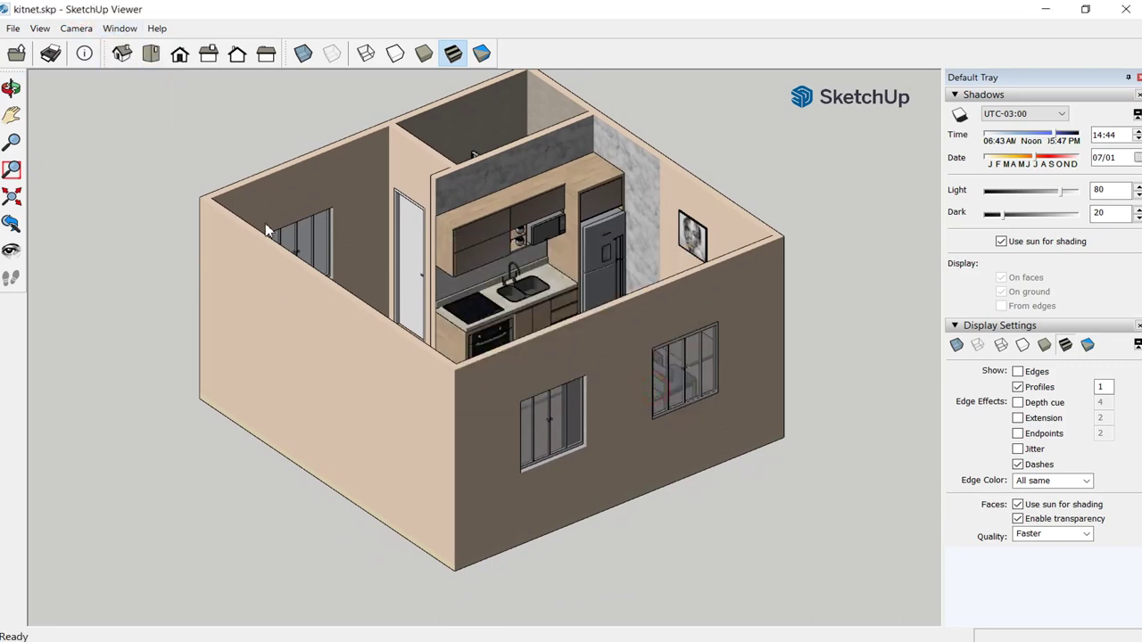